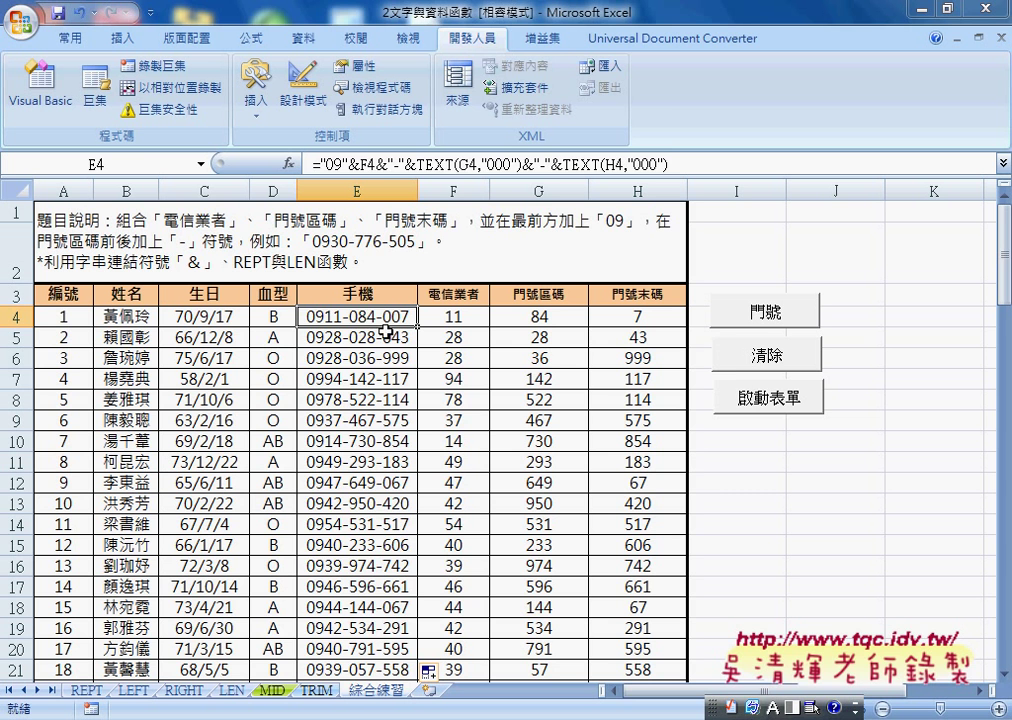
# Step: Clear column E with 清除, refill it with 門號, then clear it again
pyautogui.click(768, 358)
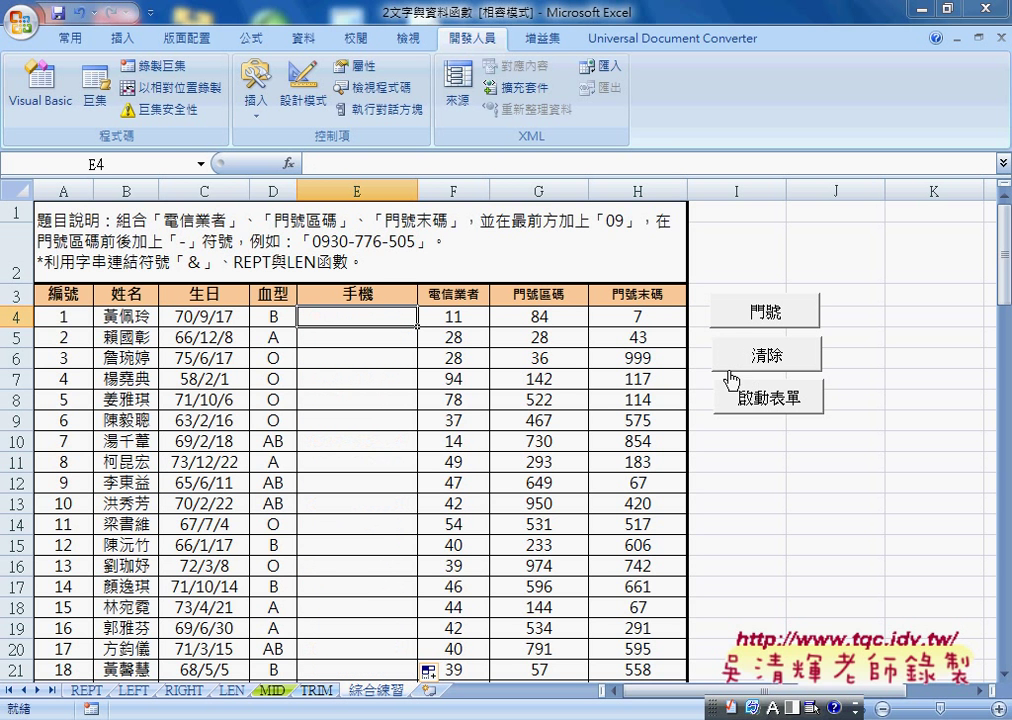
pyautogui.click(759, 320)
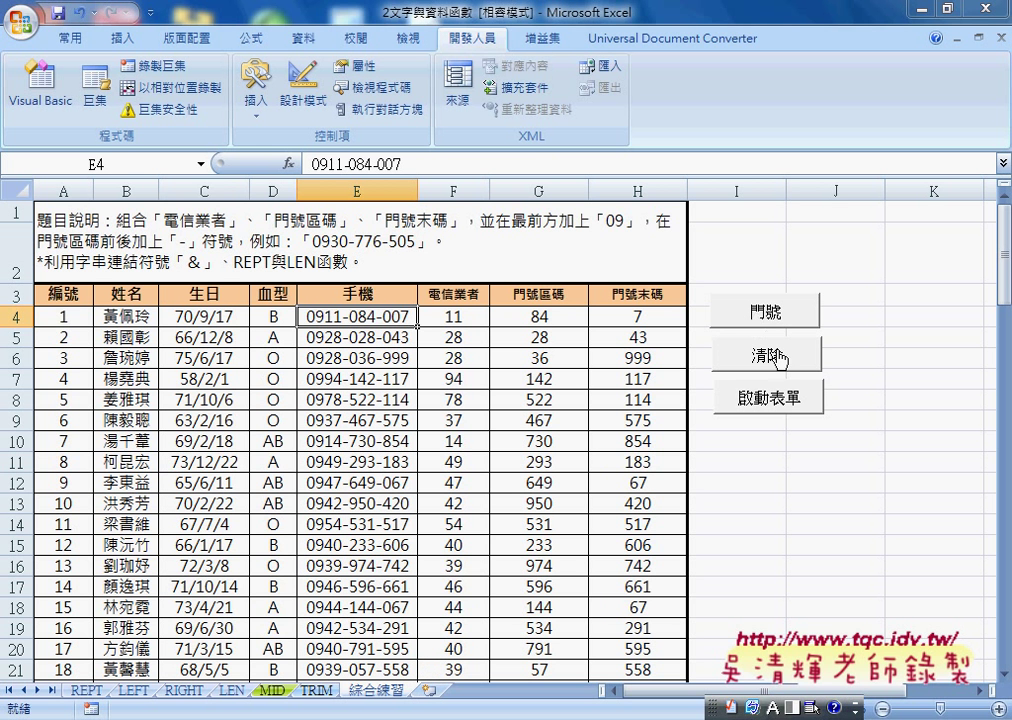
pyautogui.click(768, 357)
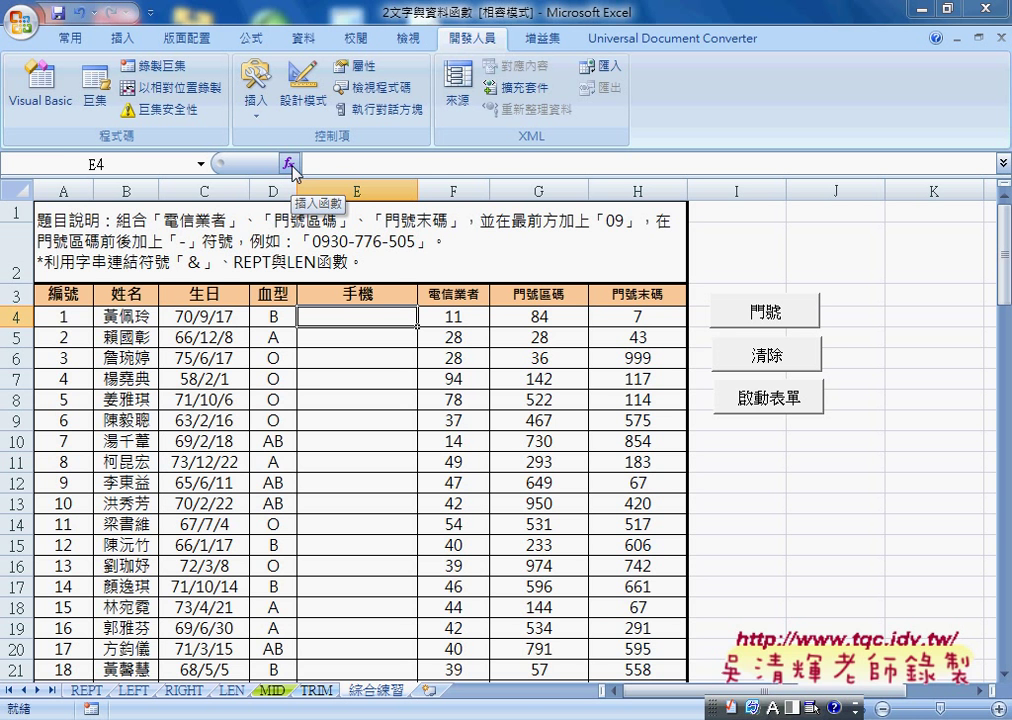
# Step: Select cell E4 and start inserting a function there
pyautogui.moveTo(455, 318); pyautogui.dragTo(643, 320)
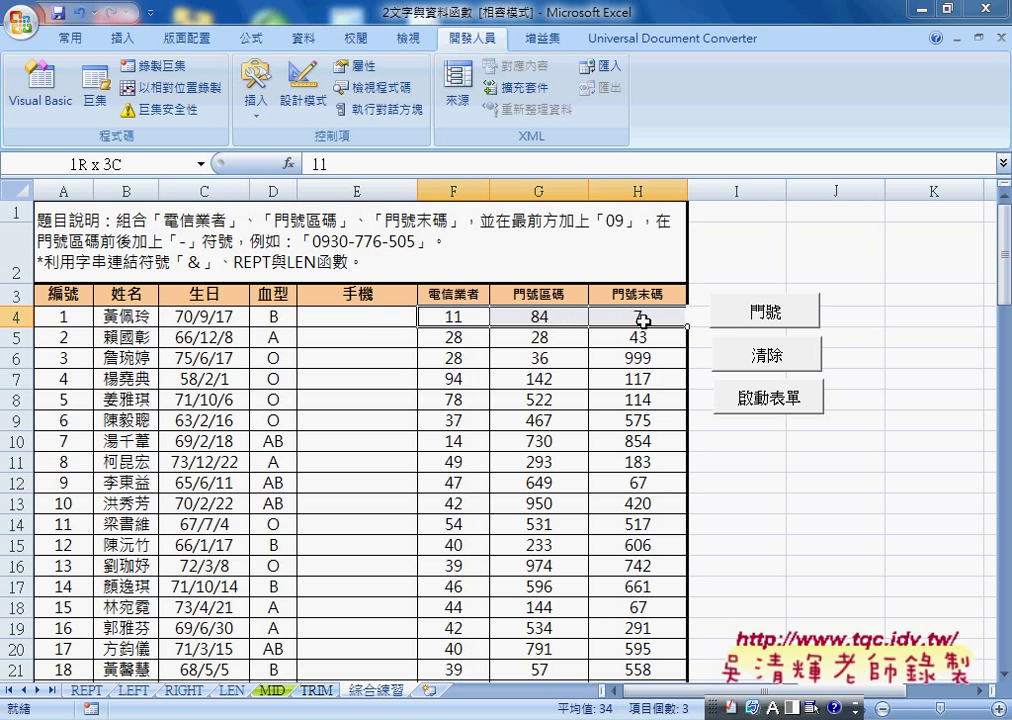
pyautogui.click(358, 318)
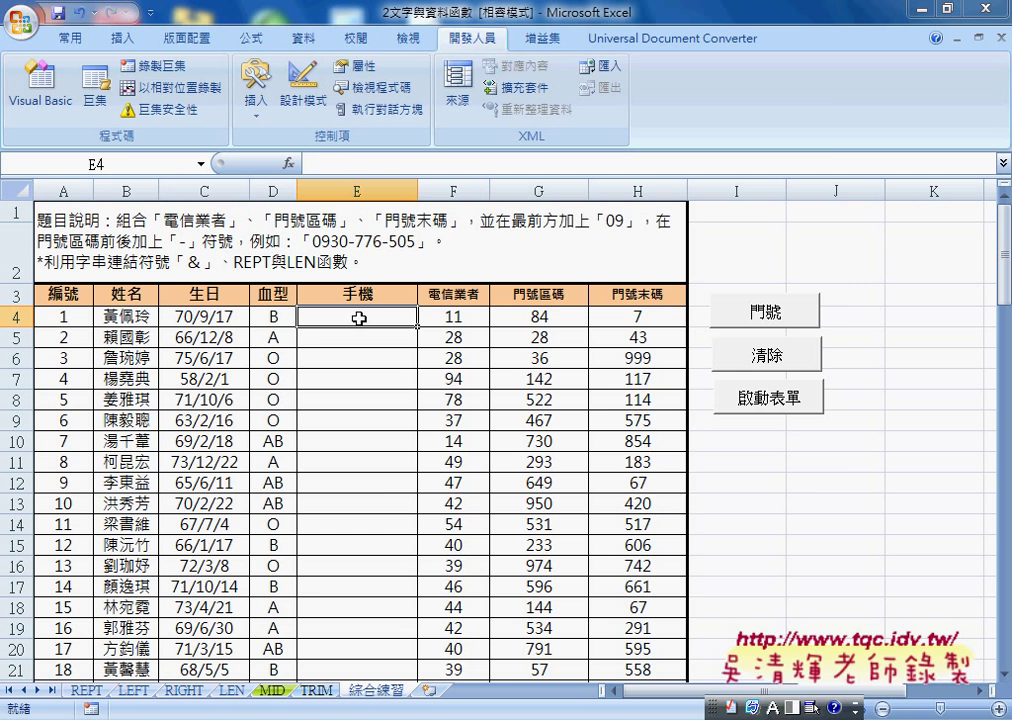
pyautogui.click(289, 163)
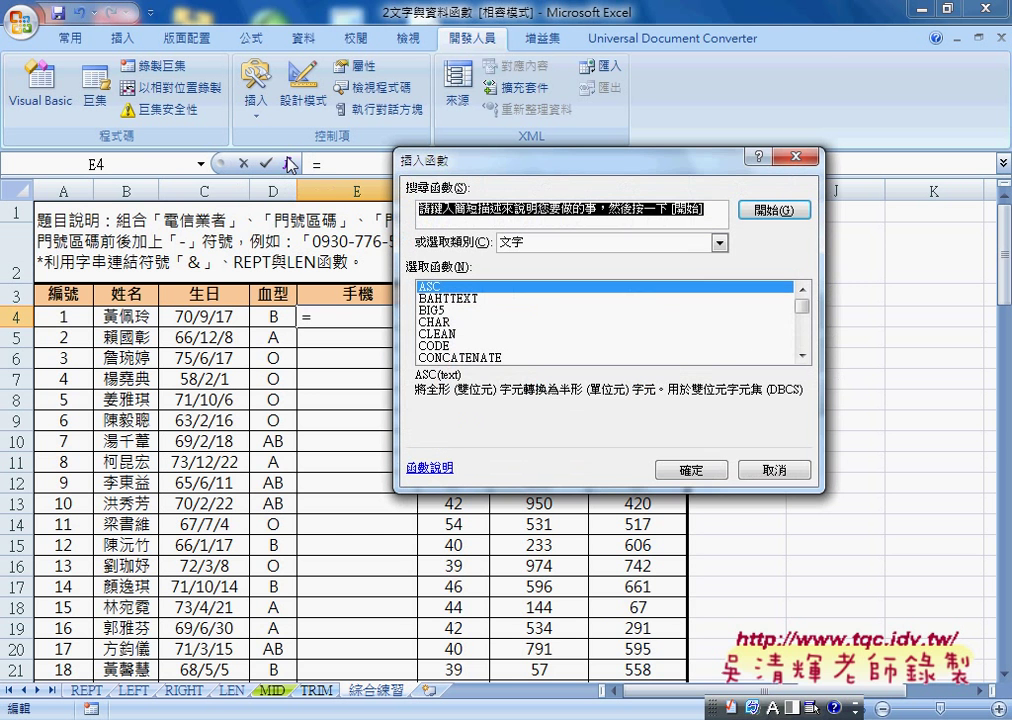
# Step: Filter functions to the 使用者定義 category and choose the 手機 function
pyautogui.click(608, 243)
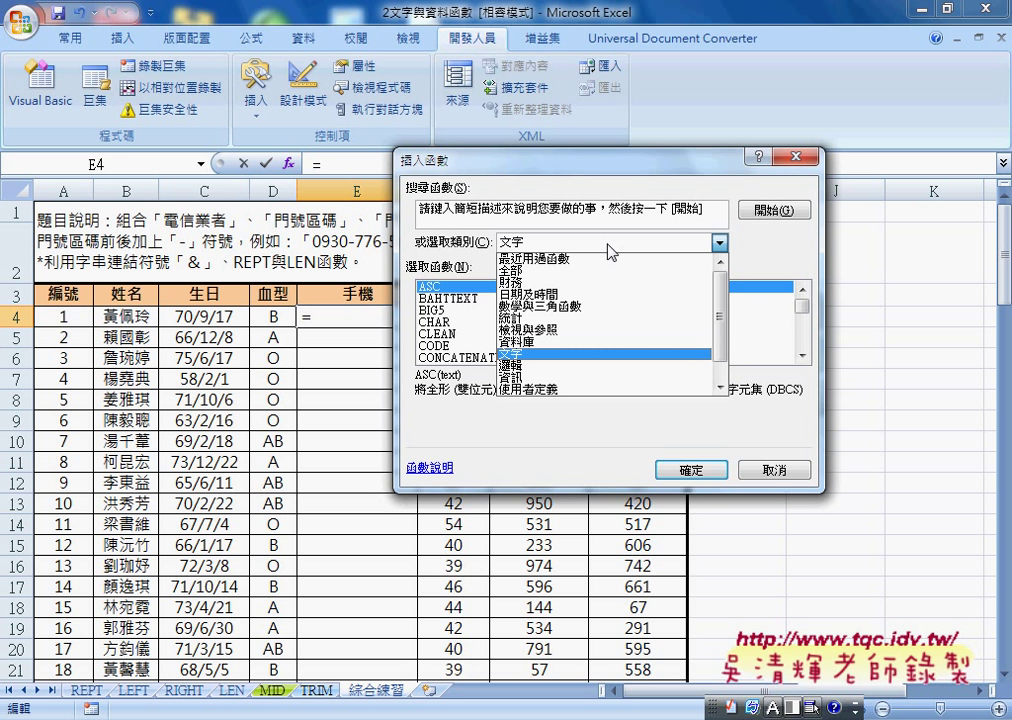
pyautogui.click(545, 390)
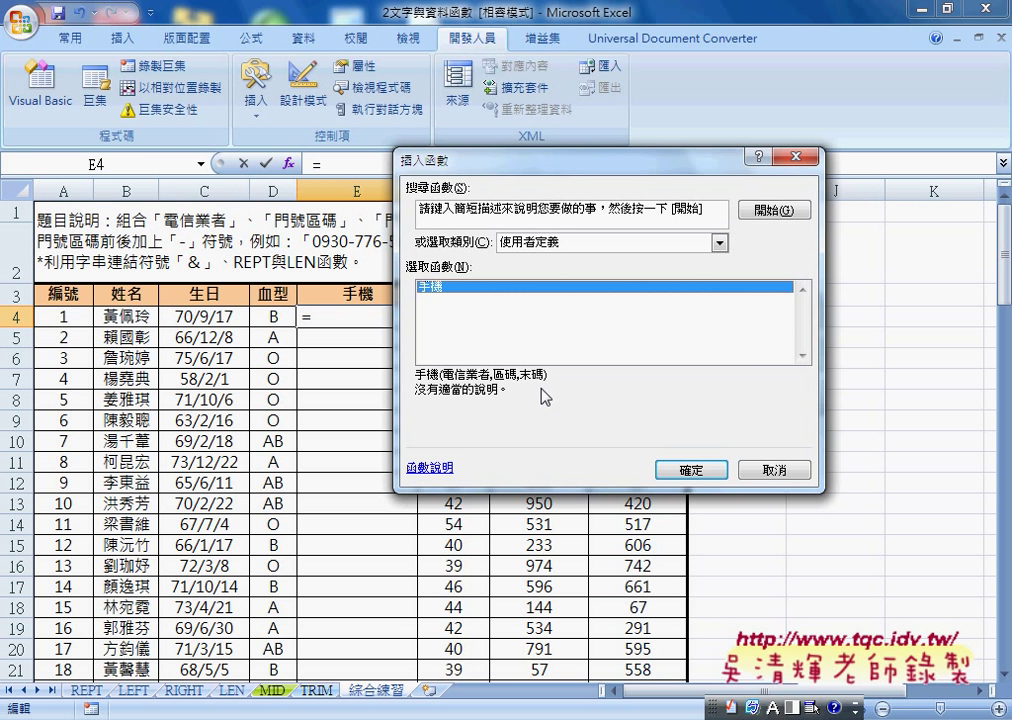
pyautogui.press('shift')
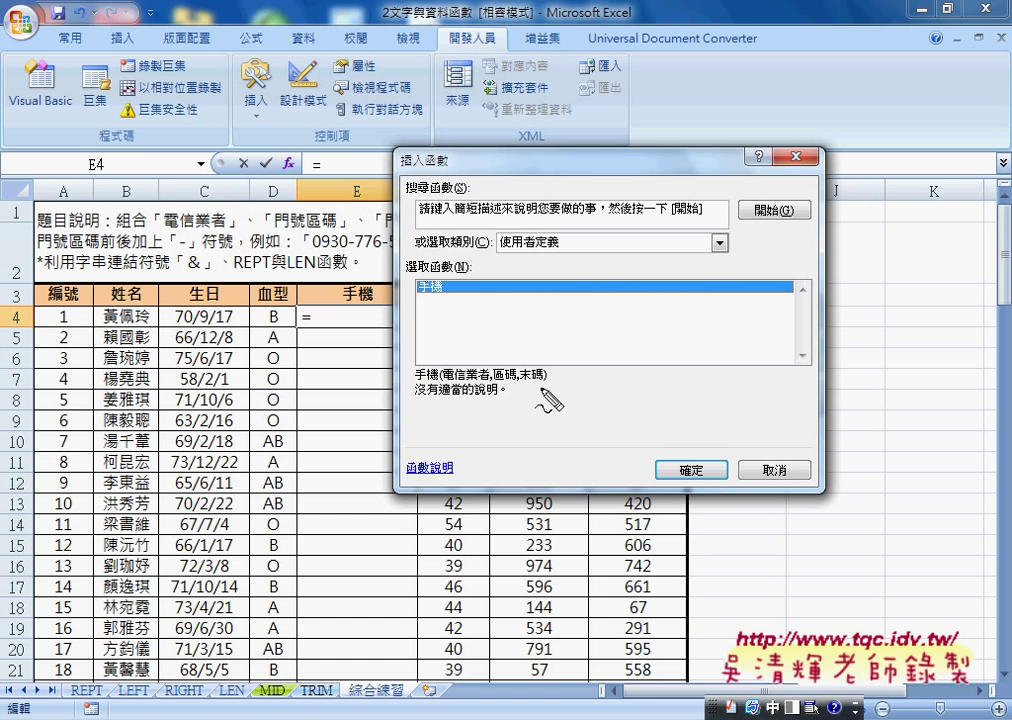
pyautogui.moveTo(558, 252); pyautogui.dragTo(560, 240)
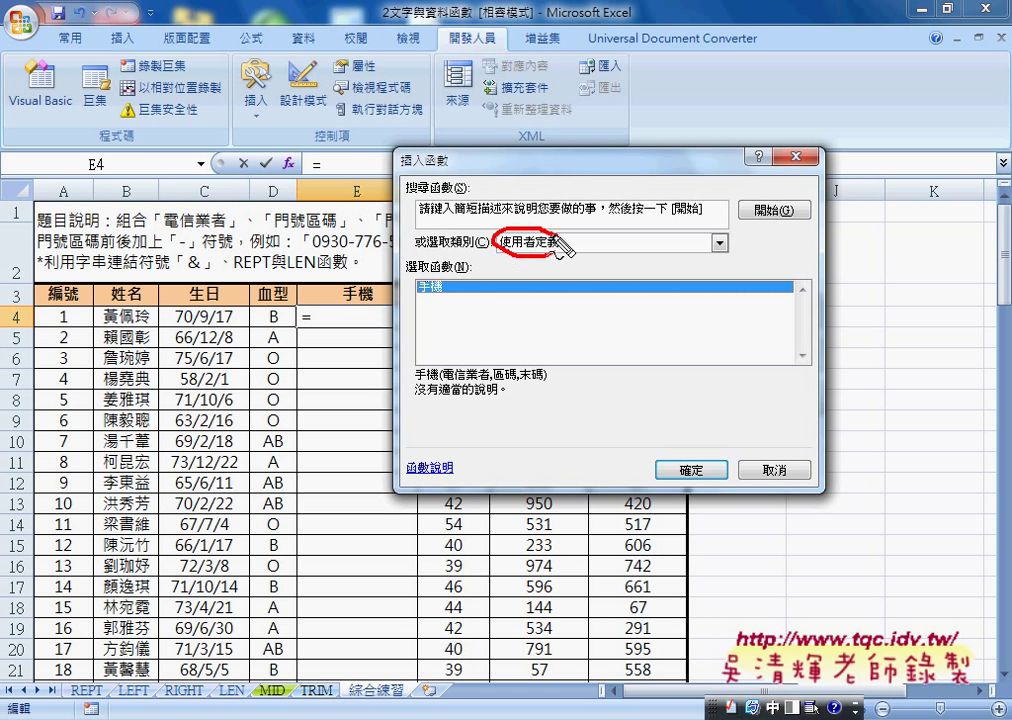
pyautogui.moveTo(428, 283); pyautogui.dragTo(442, 289)
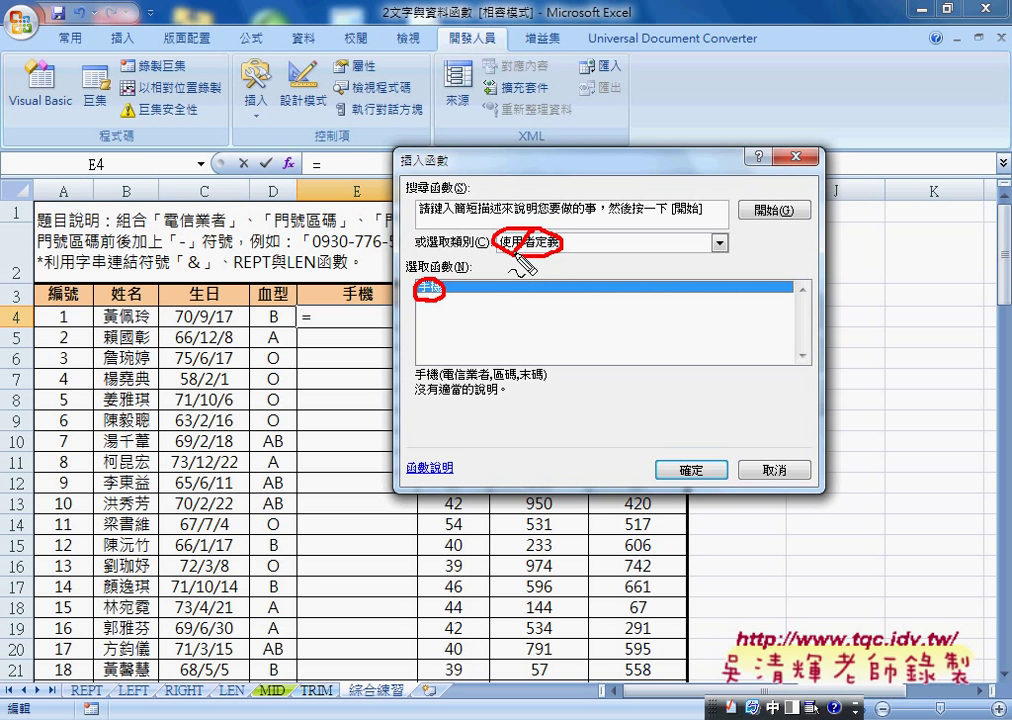
pyautogui.moveTo(520, 240); pyautogui.dragTo(542, 262)
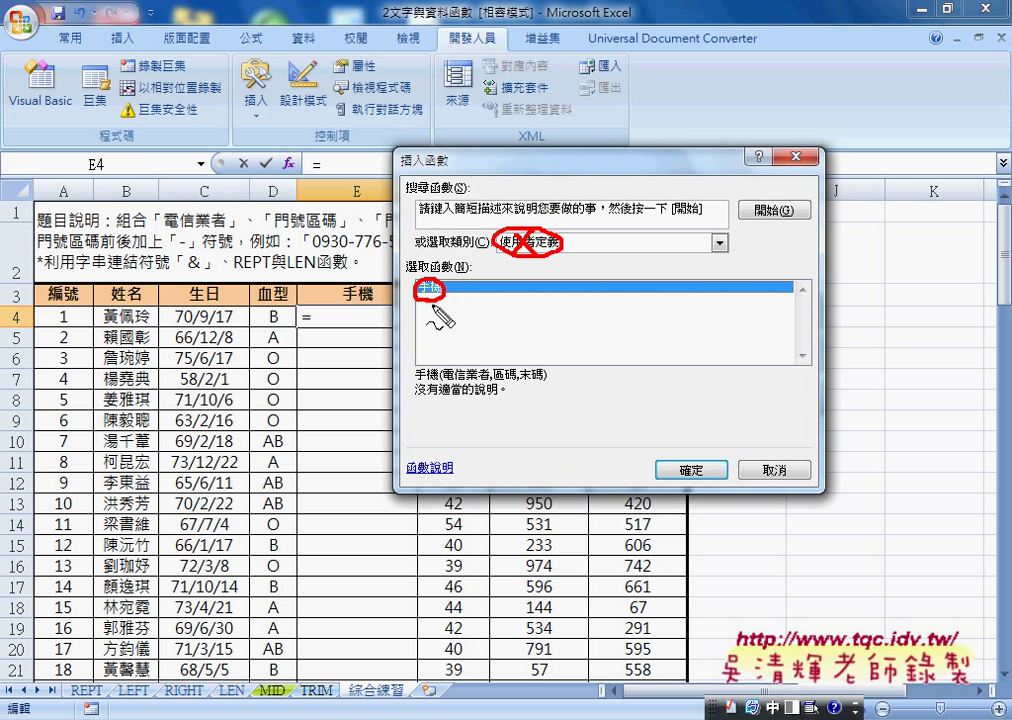
pyautogui.press('Escape')
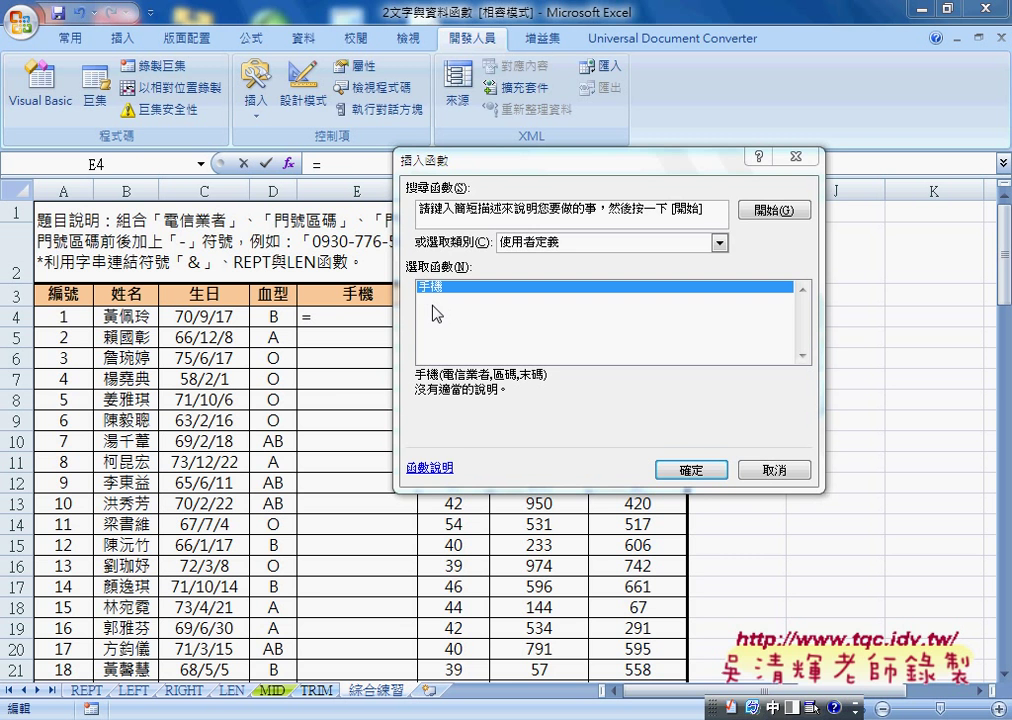
pyautogui.click(693, 470)
# Step: Fill the 手機 arguments with F4, G4 and H4
pyautogui.moveTo(600, 198); pyautogui.dragTo(624, 377)
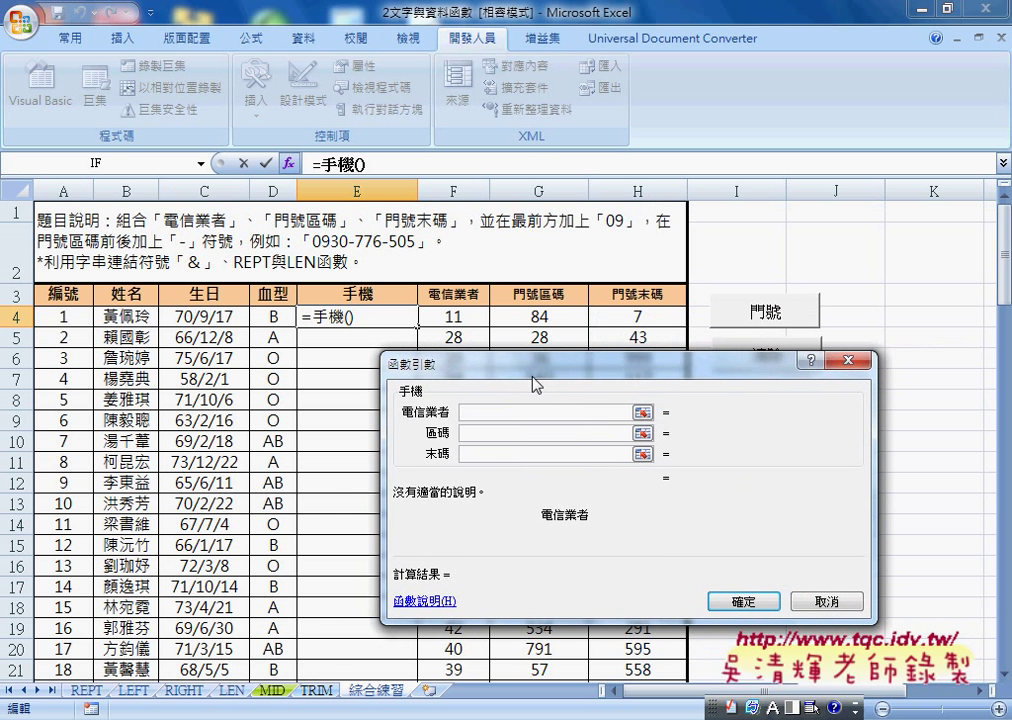
pyautogui.click(457, 318)
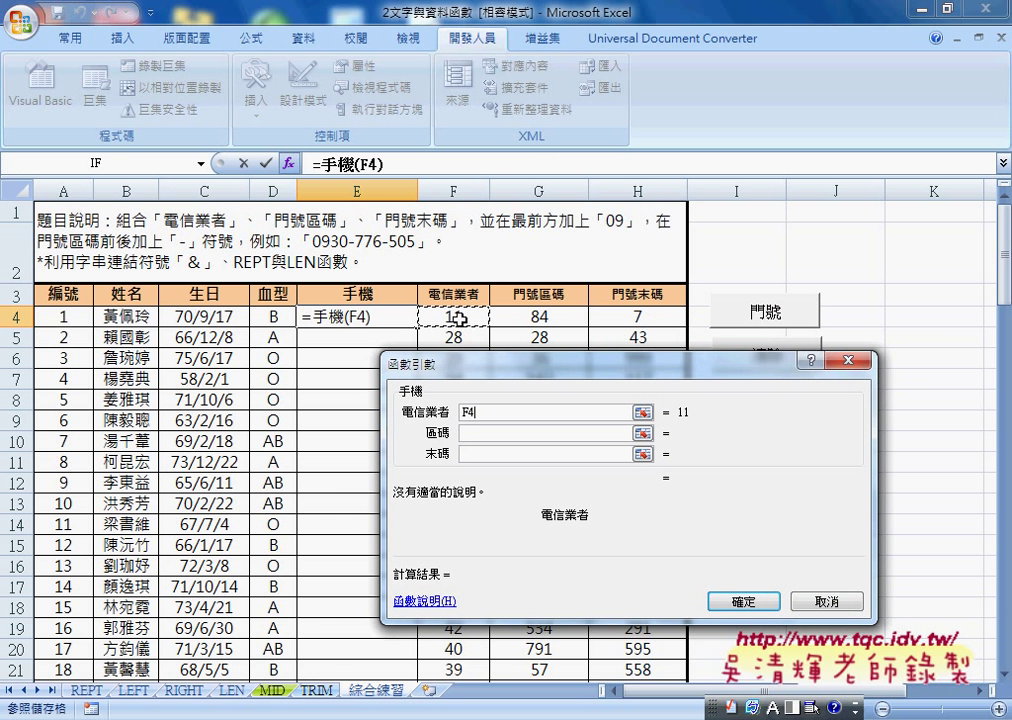
pyautogui.press('Tab')
pyautogui.click(556, 322)
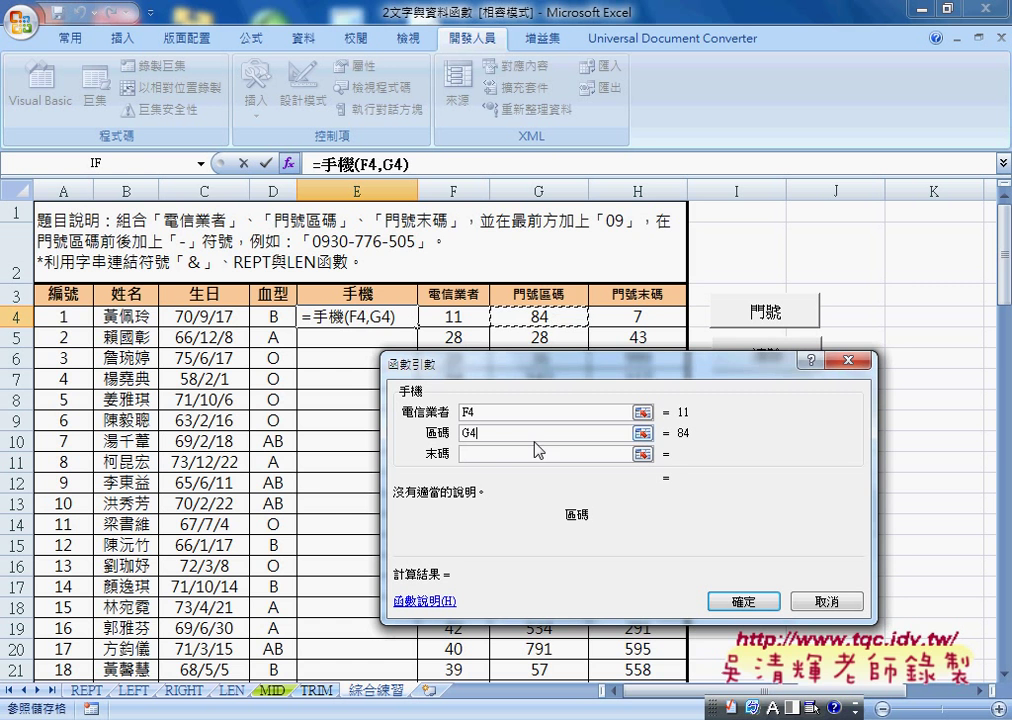
pyautogui.press('Tab')
pyautogui.click(636, 323)
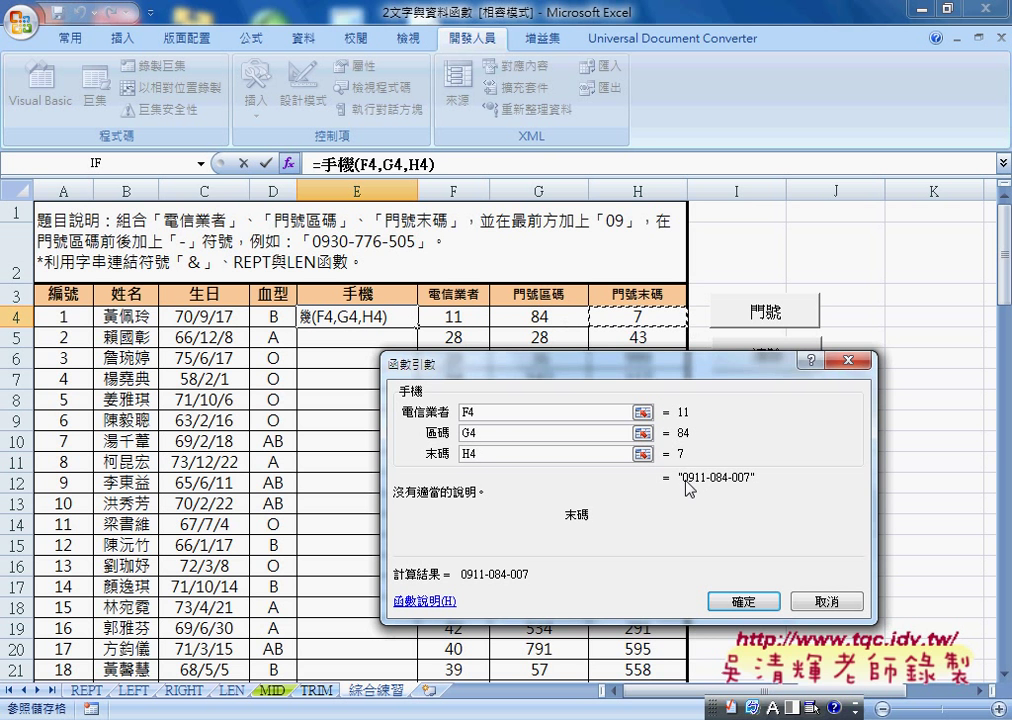
# Step: Confirm the E4 formula, fill it down to E21, and reopen it for editing
pyautogui.click(753, 602)
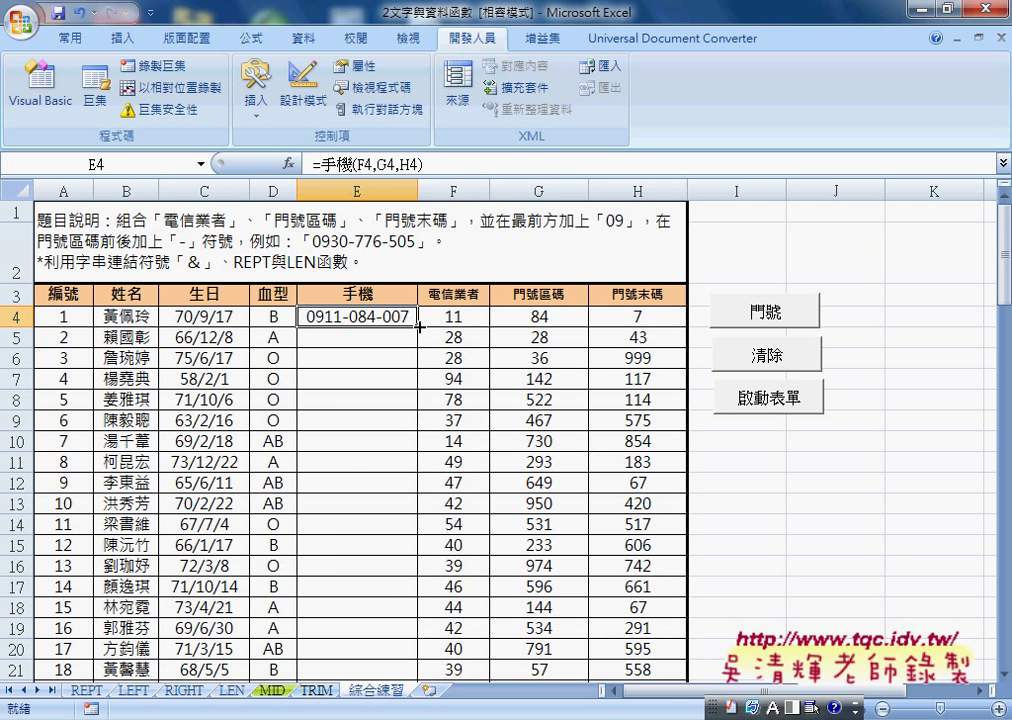
pyautogui.doubleClick(418, 326)
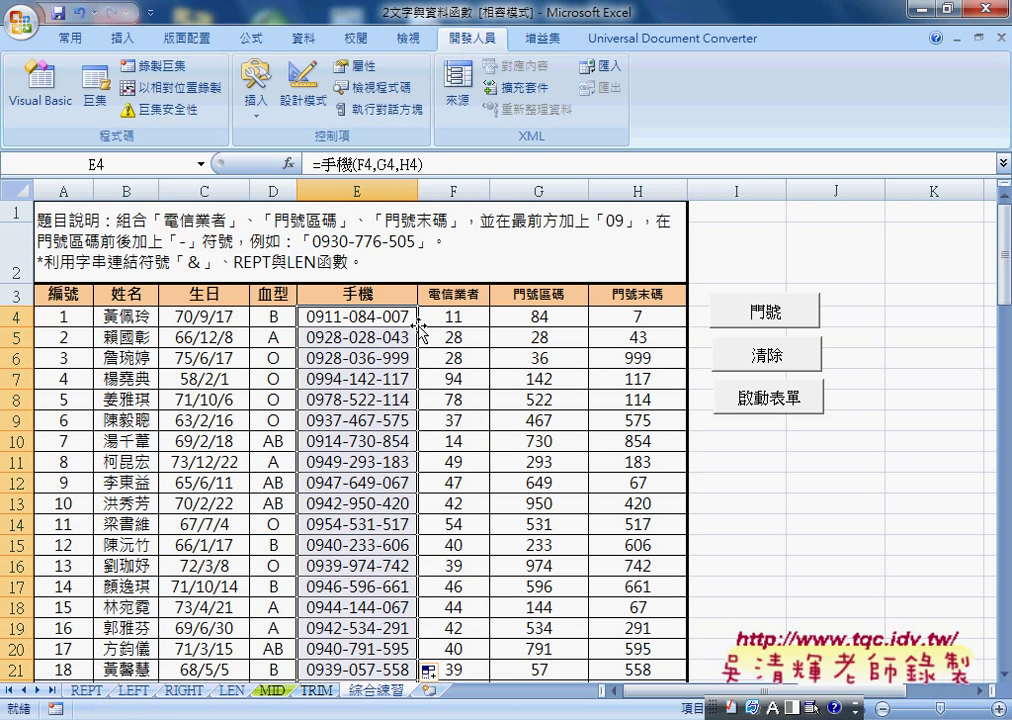
pyautogui.click(343, 163)
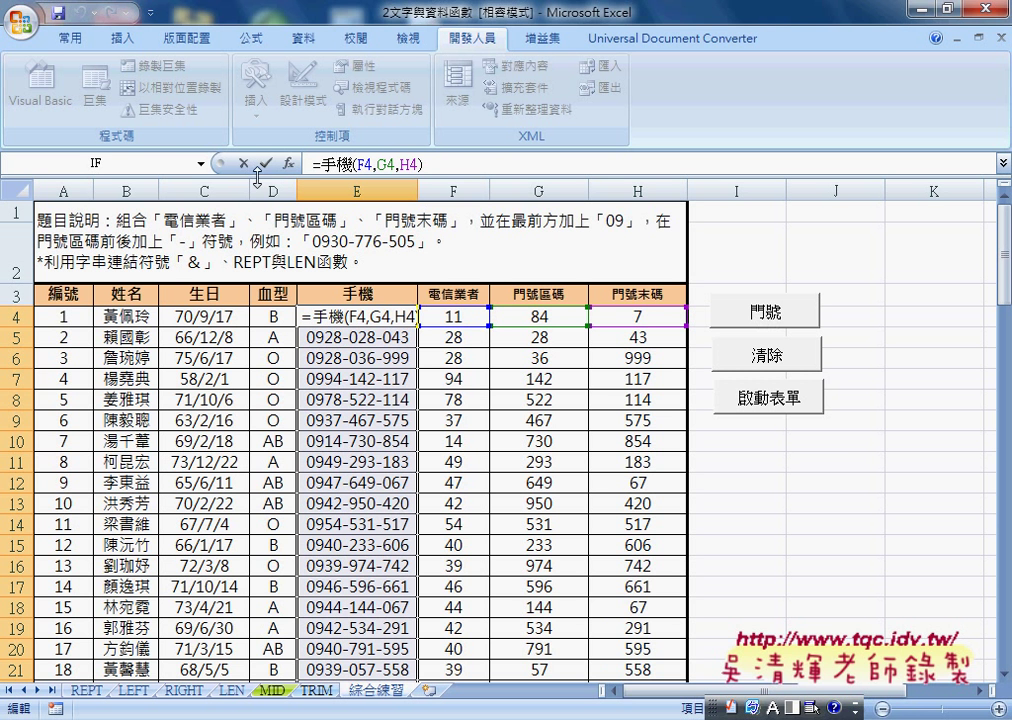
pyautogui.press('Return')
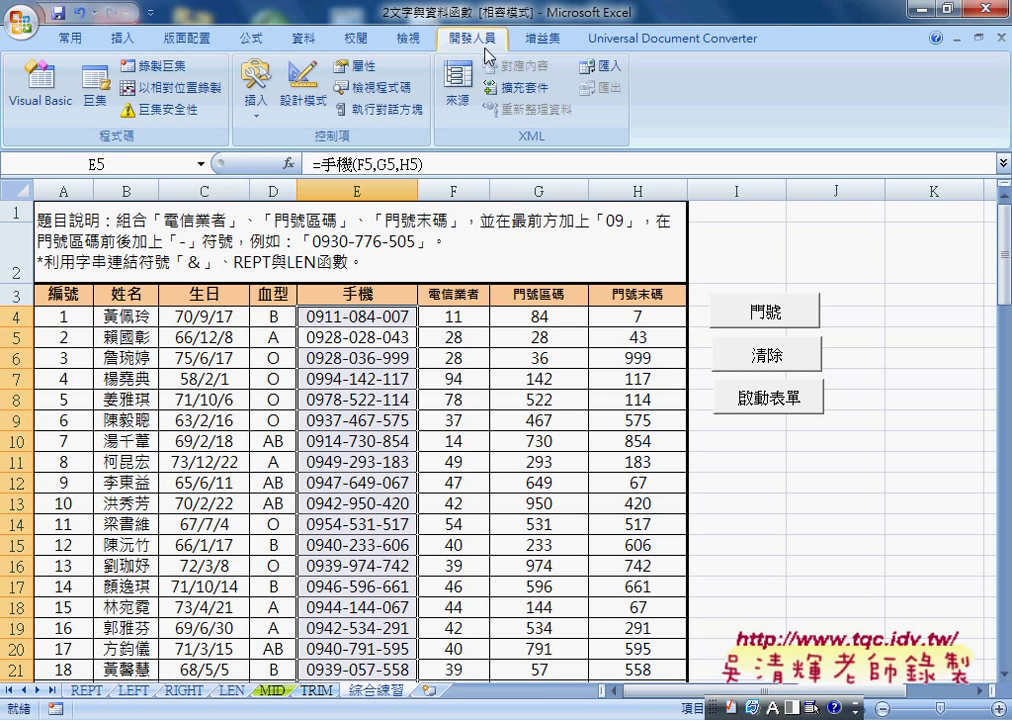
# Step: Open the Customize Quick Access Toolbar dropdown list
pyautogui.hotkey('ctrl', 'space')
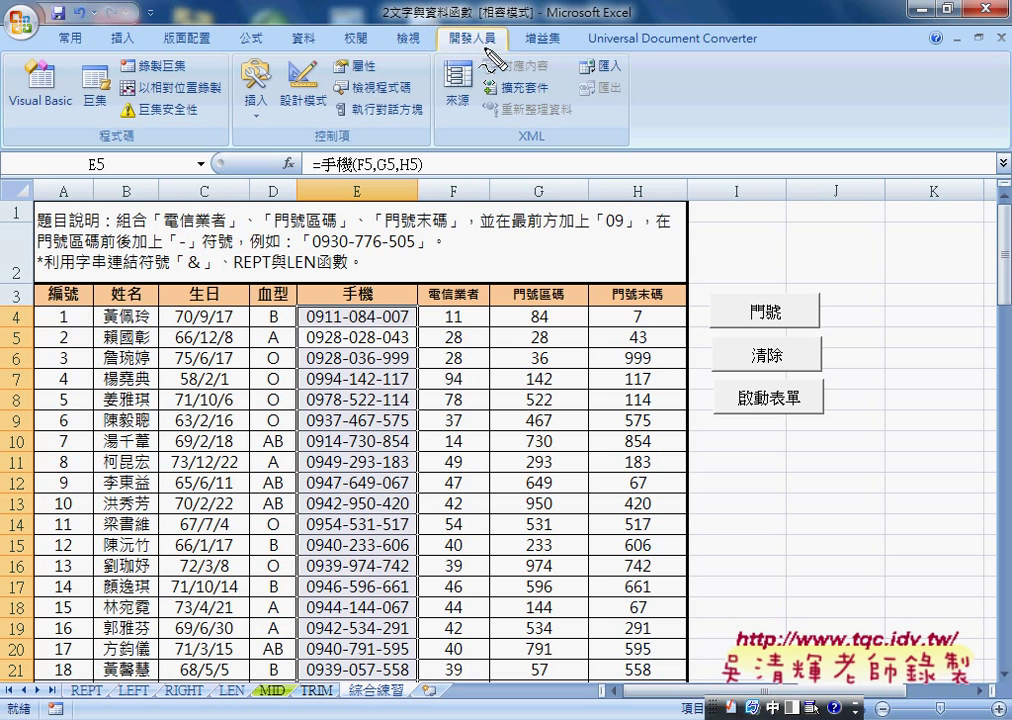
pyautogui.moveTo(487, 60); pyautogui.dragTo(489, 35)
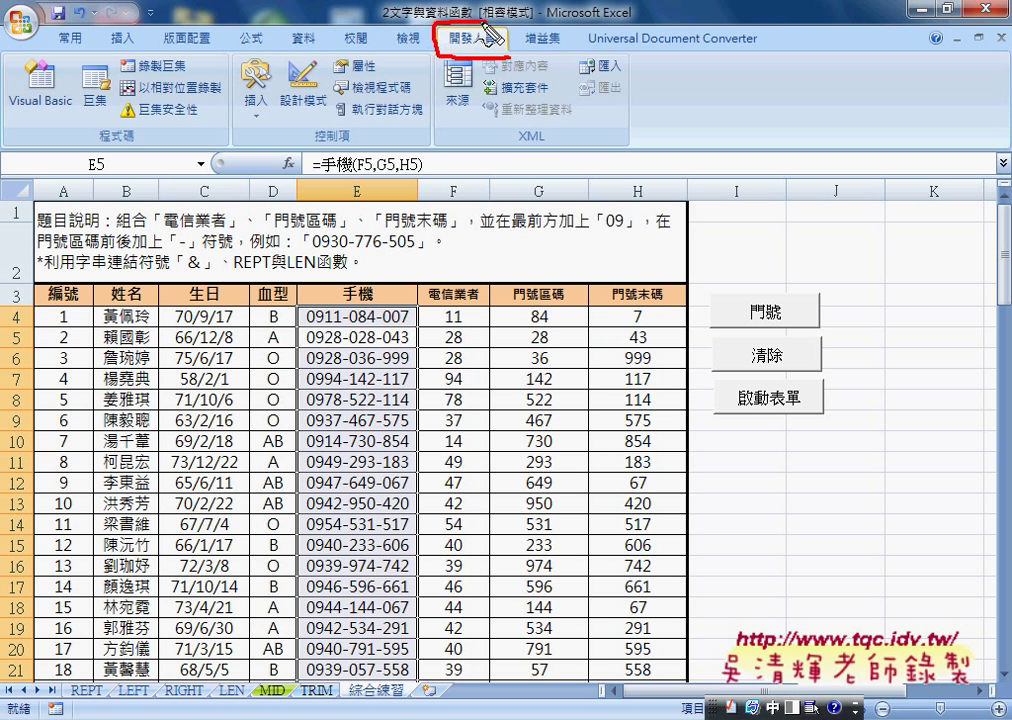
pyautogui.moveTo(362, 114)
pyautogui.mouseDown()
pyautogui.moveTo(426, 62)
pyautogui.moveTo(432, 74)
pyautogui.mouseUp()
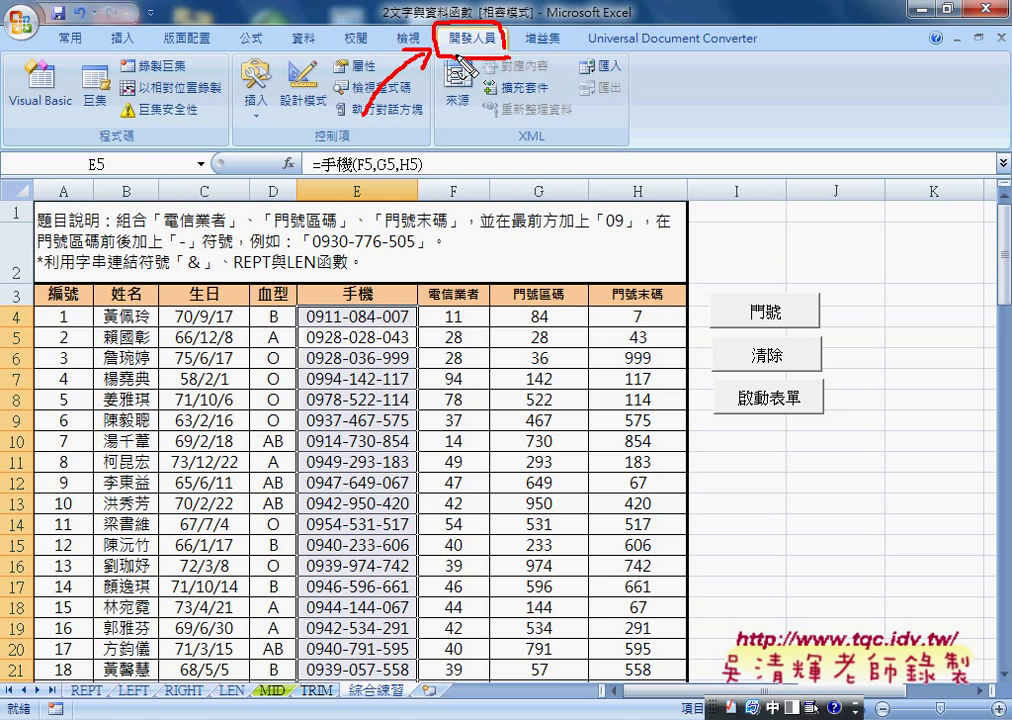
pyautogui.press('Escape')
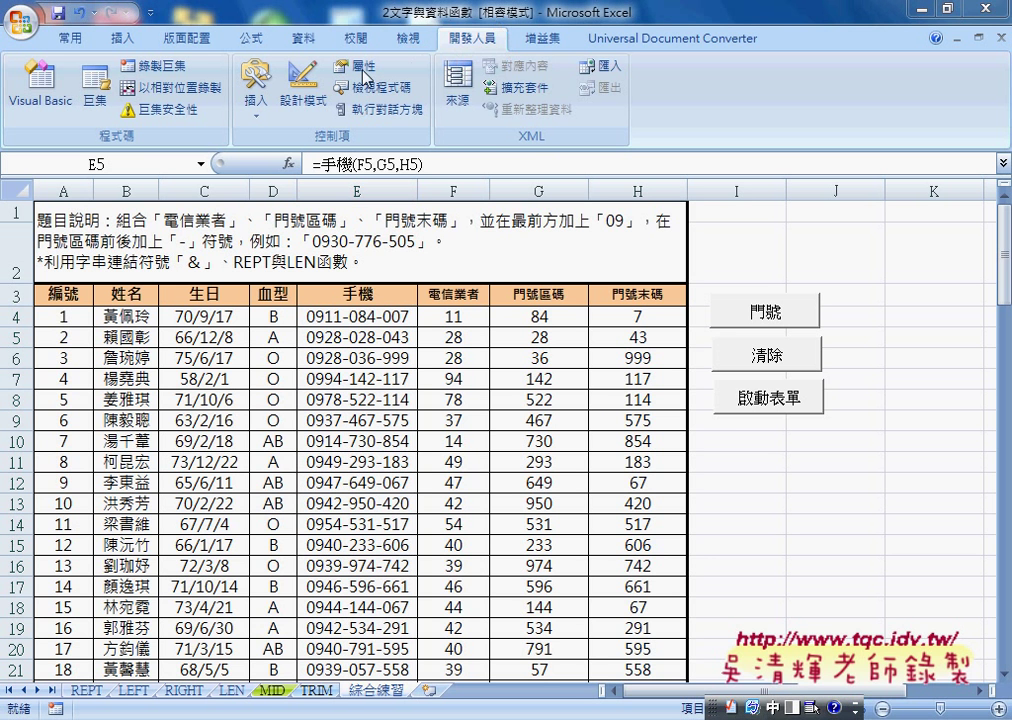
pyautogui.click(151, 13)
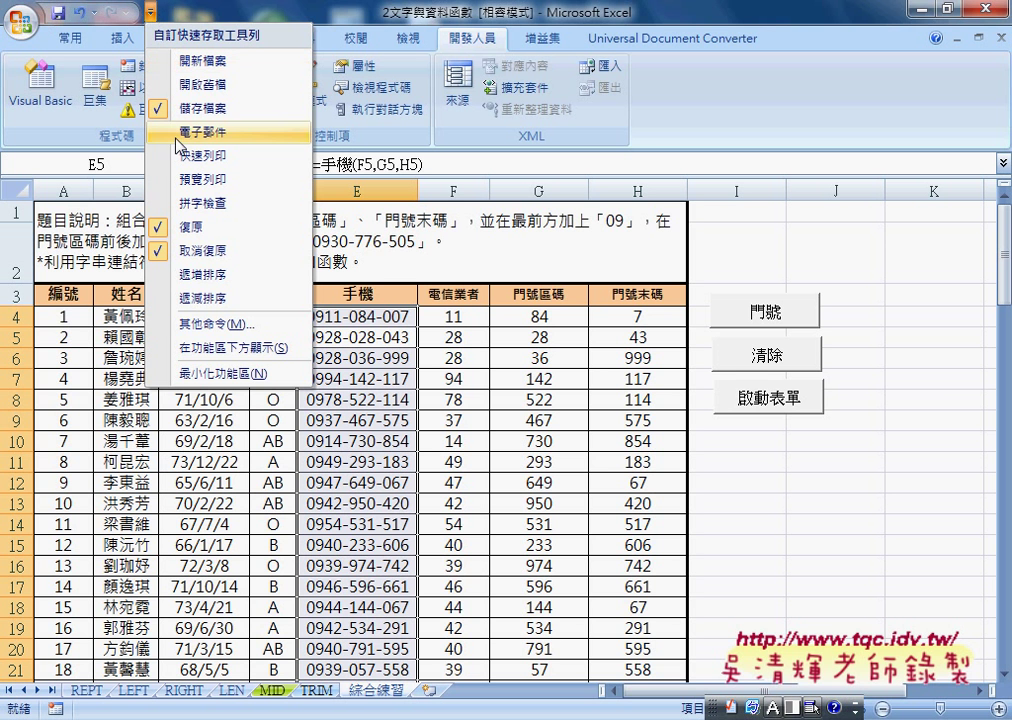
# Step: Open Excel Options on the 常用 page
pyautogui.click(238, 328)
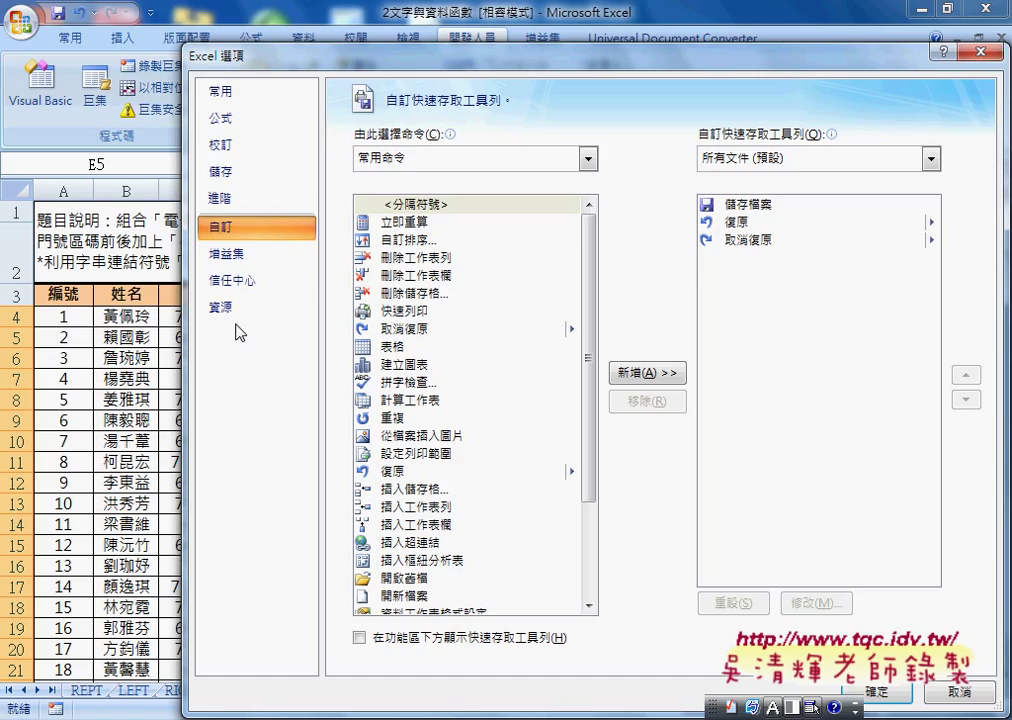
pyautogui.click(254, 96)
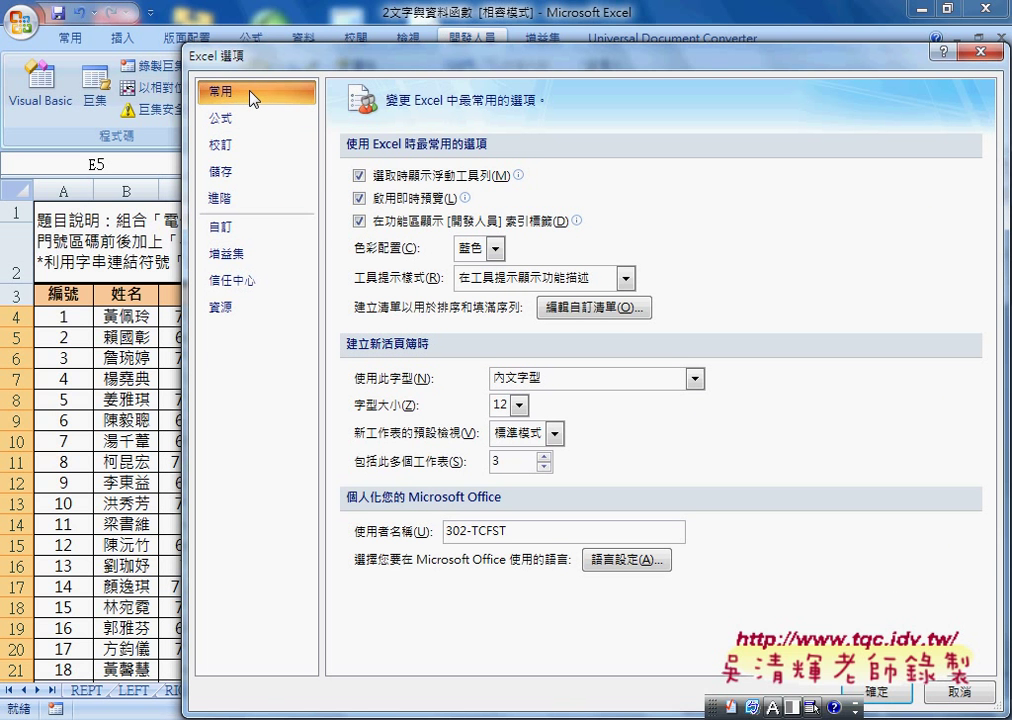
pyautogui.click(255, 98)
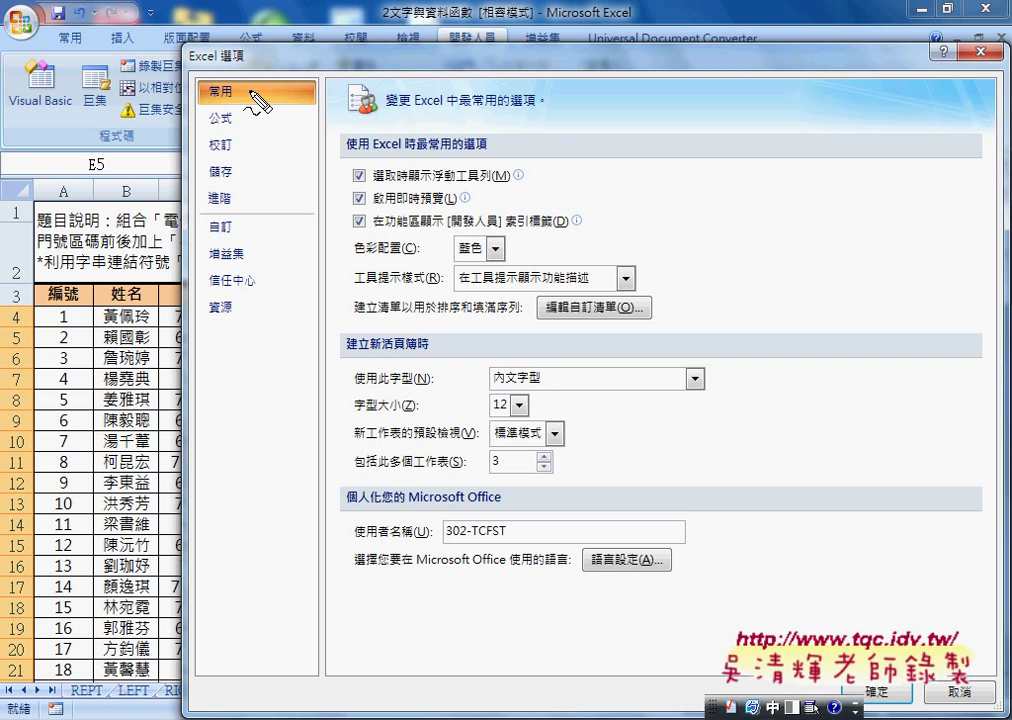
# Step: Annotate the 顯示[開發人員] tab setting in red, clear the marks, and close with 確定
pyautogui.moveTo(200, 84); pyautogui.dragTo(248, 86)
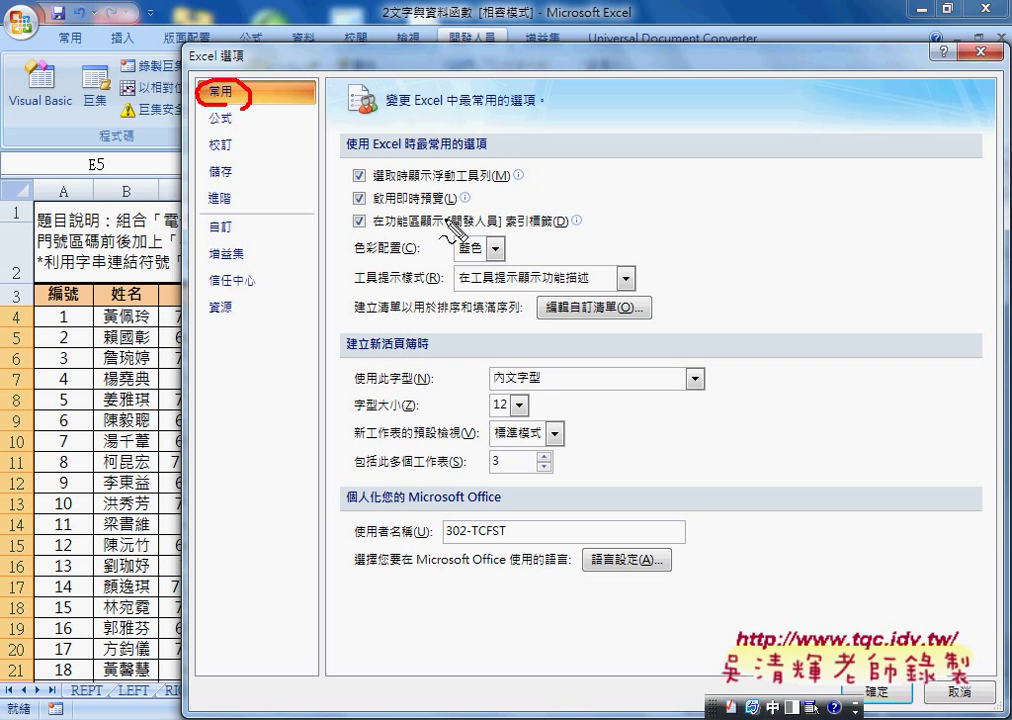
pyautogui.moveTo(570, 237)
pyautogui.mouseDown()
pyautogui.moveTo(332, 240)
pyautogui.moveTo(525, 238)
pyautogui.mouseUp()
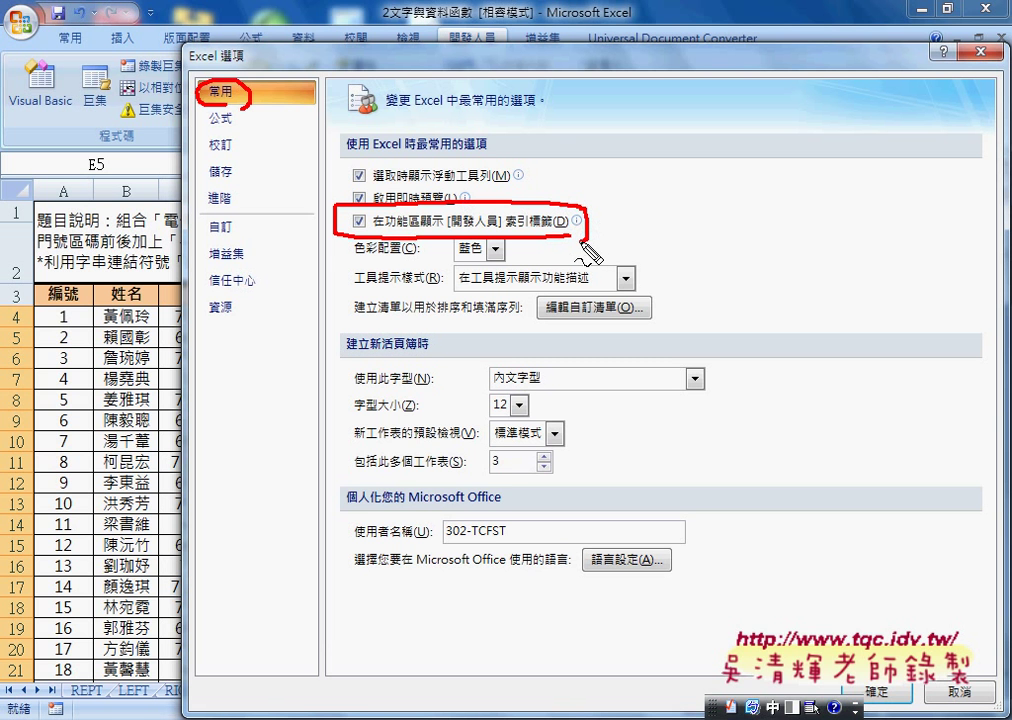
pyautogui.moveTo(258, 98); pyautogui.dragTo(420, 212)
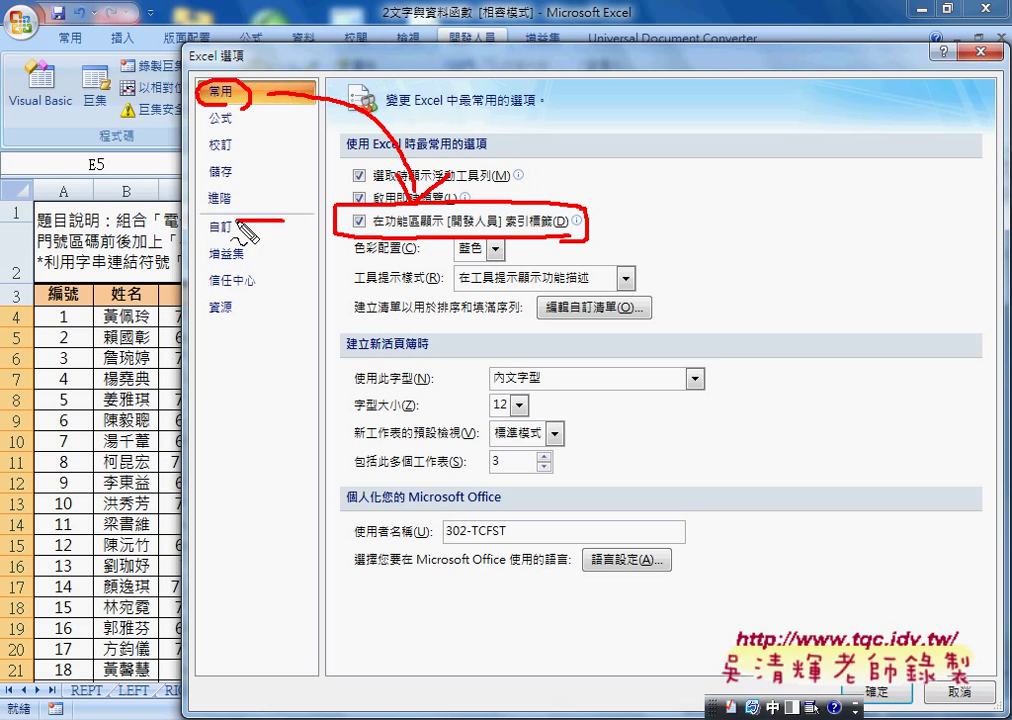
pyautogui.moveTo(203, 215); pyautogui.dragTo(203, 196)
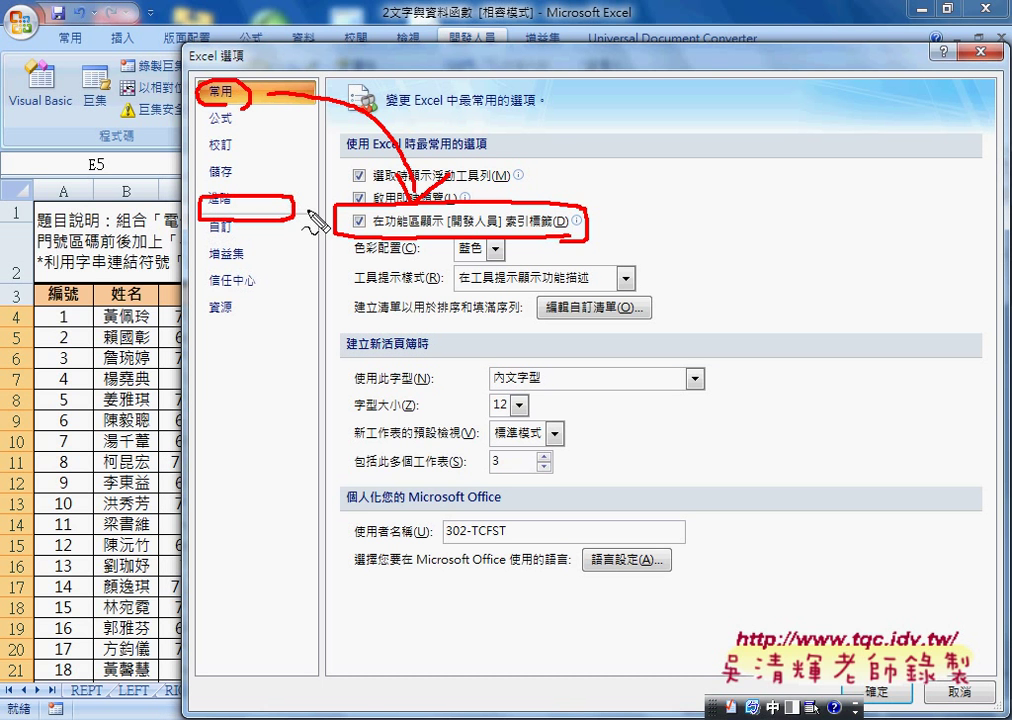
pyautogui.moveTo(737, 376)
pyautogui.mouseDown()
pyautogui.moveTo(739, 401)
pyautogui.moveTo(805, 398)
pyautogui.mouseUp()
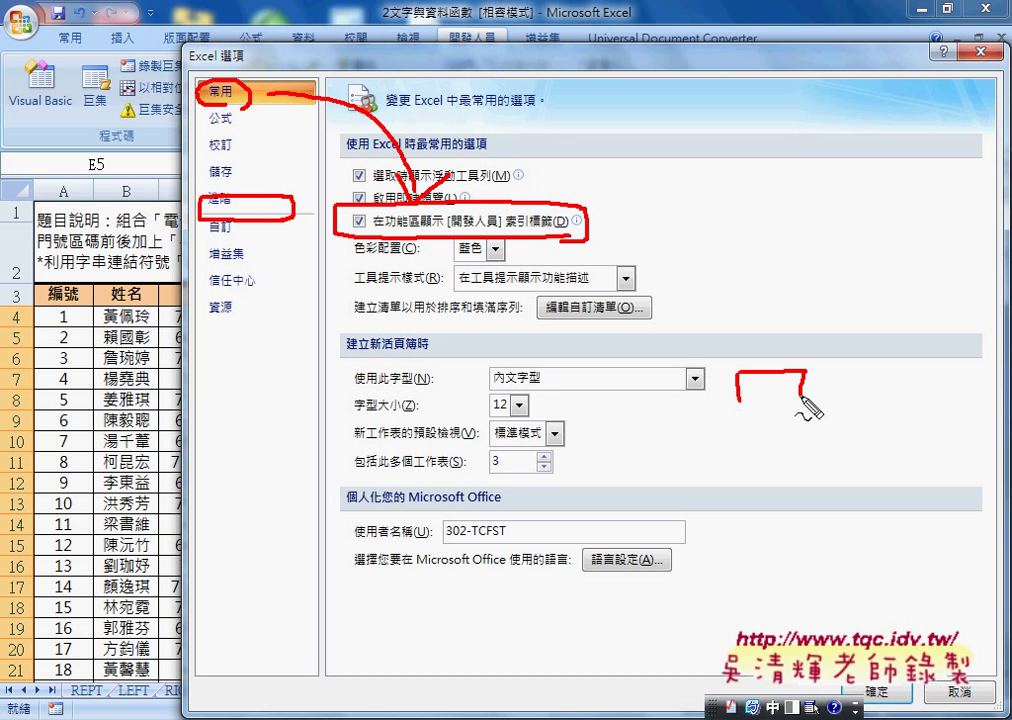
pyautogui.moveTo(740, 398)
pyautogui.mouseDown()
pyautogui.moveTo(708, 398)
pyautogui.moveTo(790, 360)
pyautogui.moveTo(806, 380)
pyautogui.mouseUp()
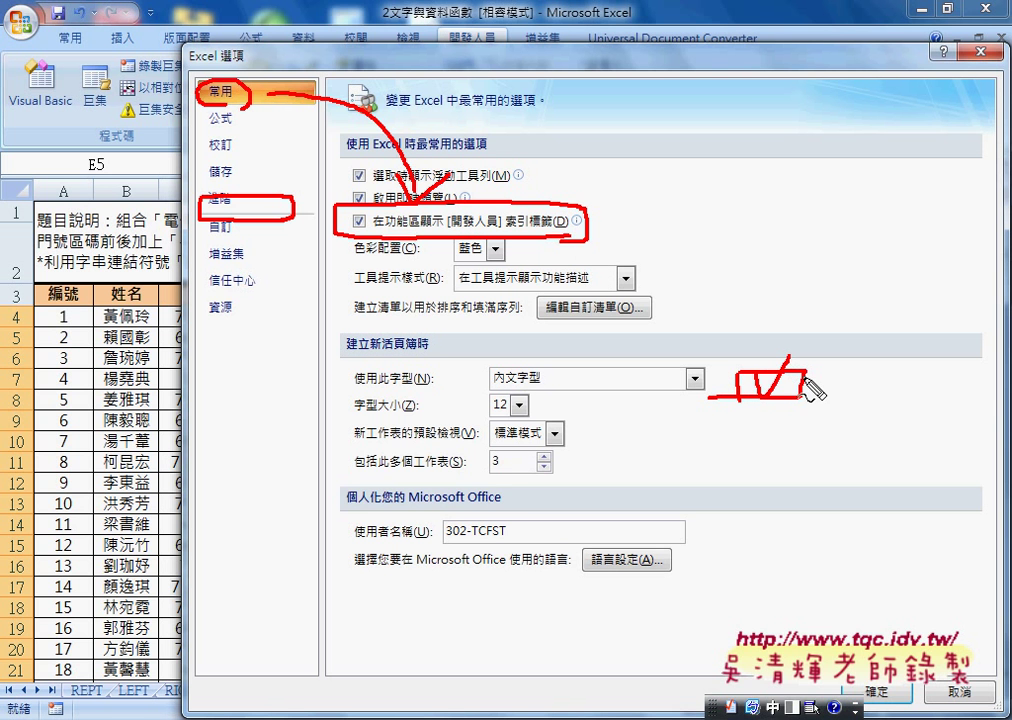
pyautogui.moveTo(288, 212); pyautogui.dragTo(700, 380)
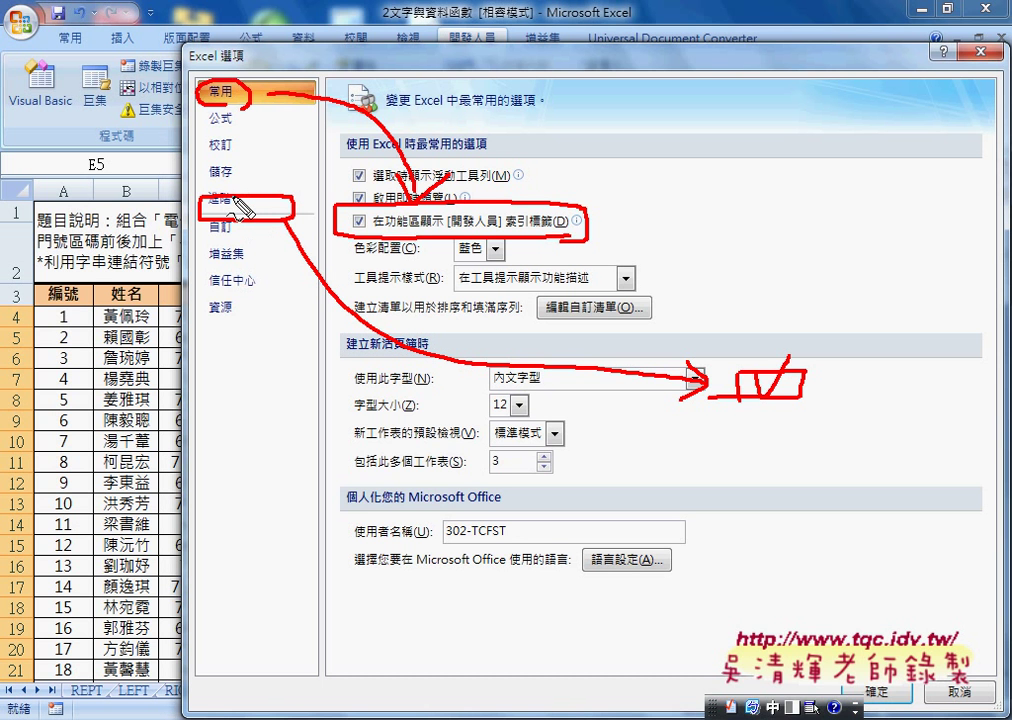
pyautogui.press('Escape')
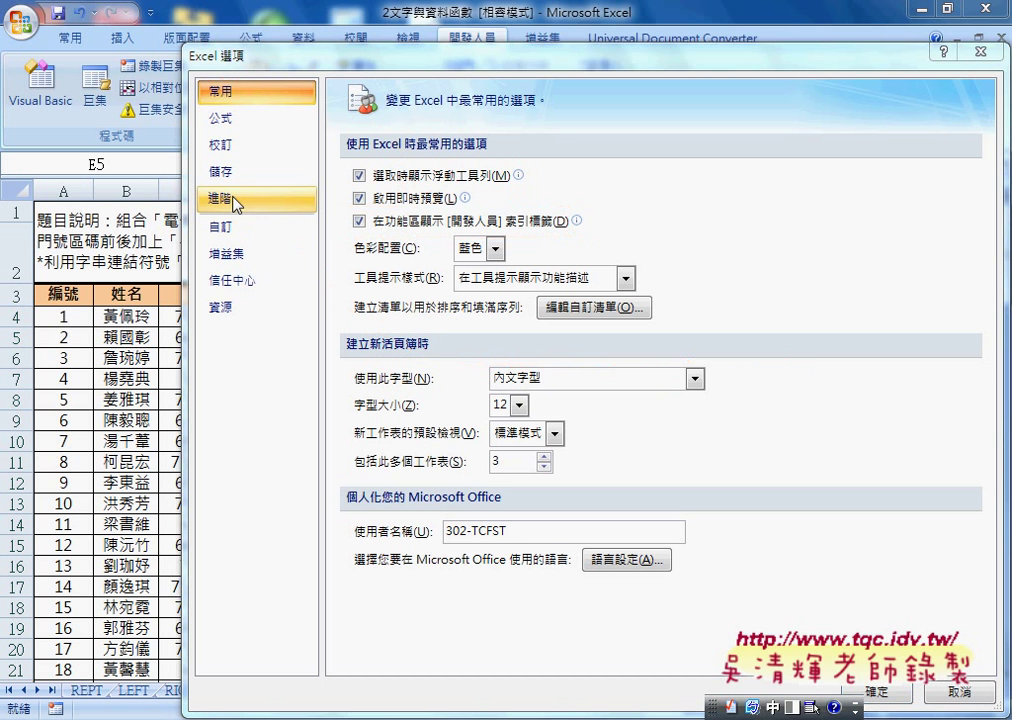
pyautogui.click(891, 694)
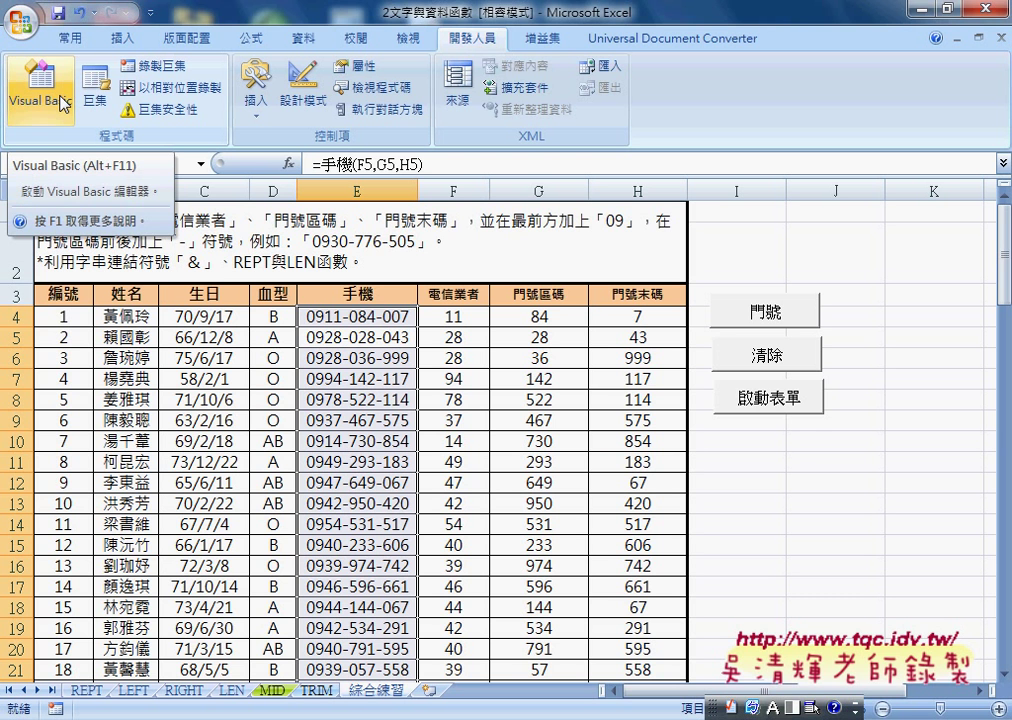
# Step: In the Visual Basic editor, remove Module1, answering 否 to exporting it
pyautogui.click(62, 103)
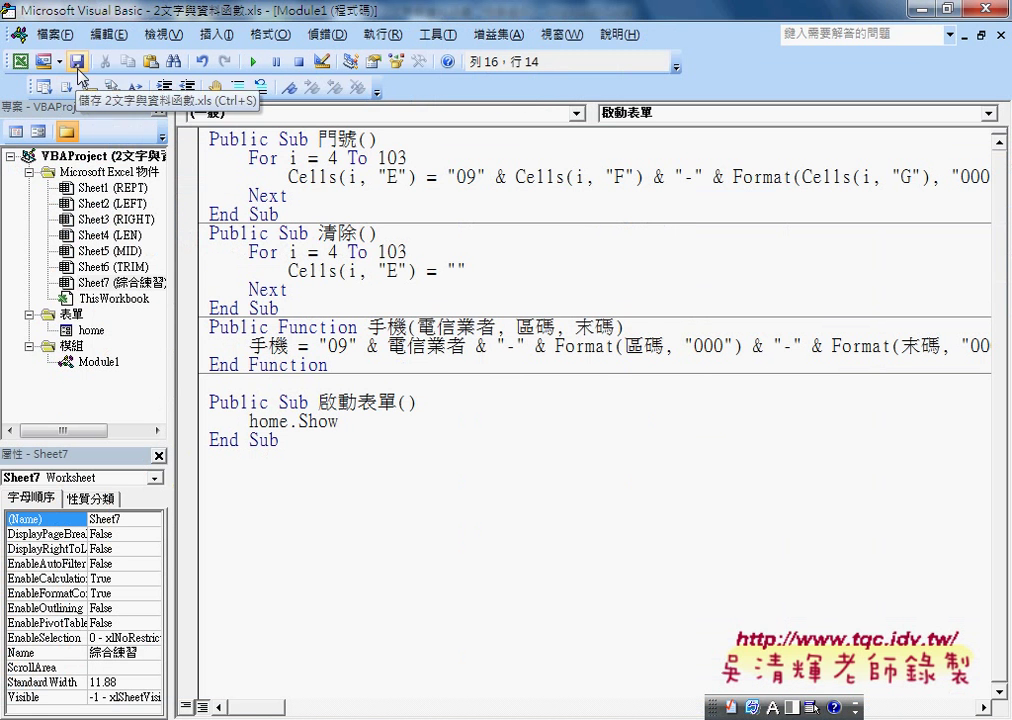
pyautogui.moveTo(125, 22); pyautogui.dragTo(216, 56)
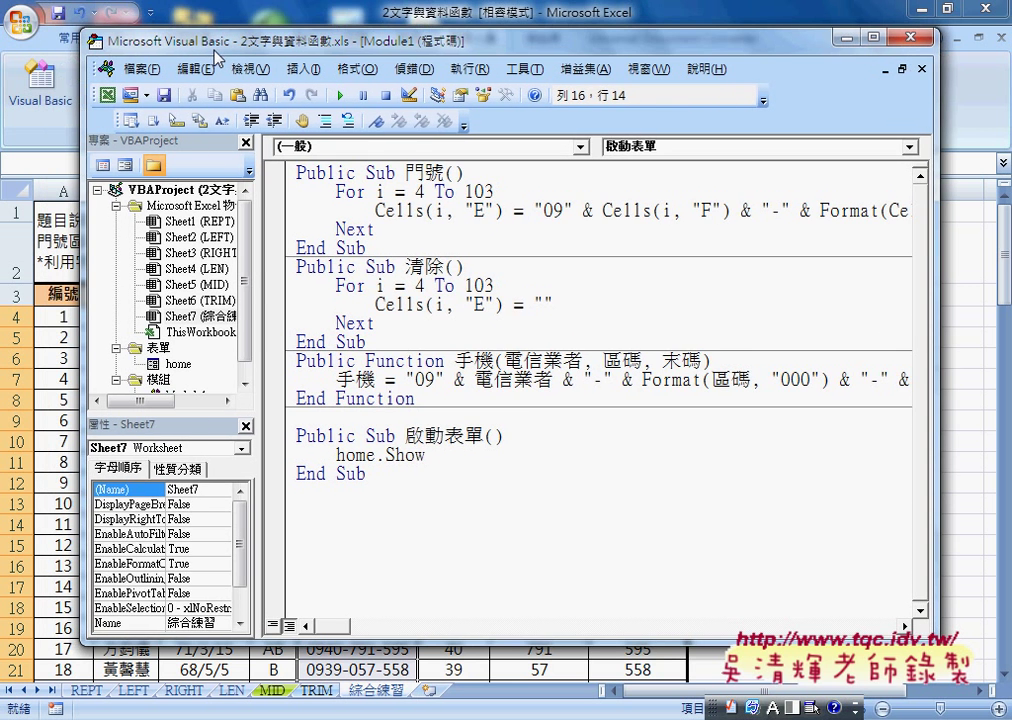
pyautogui.moveTo(386, 474); pyautogui.dragTo(275, 177)
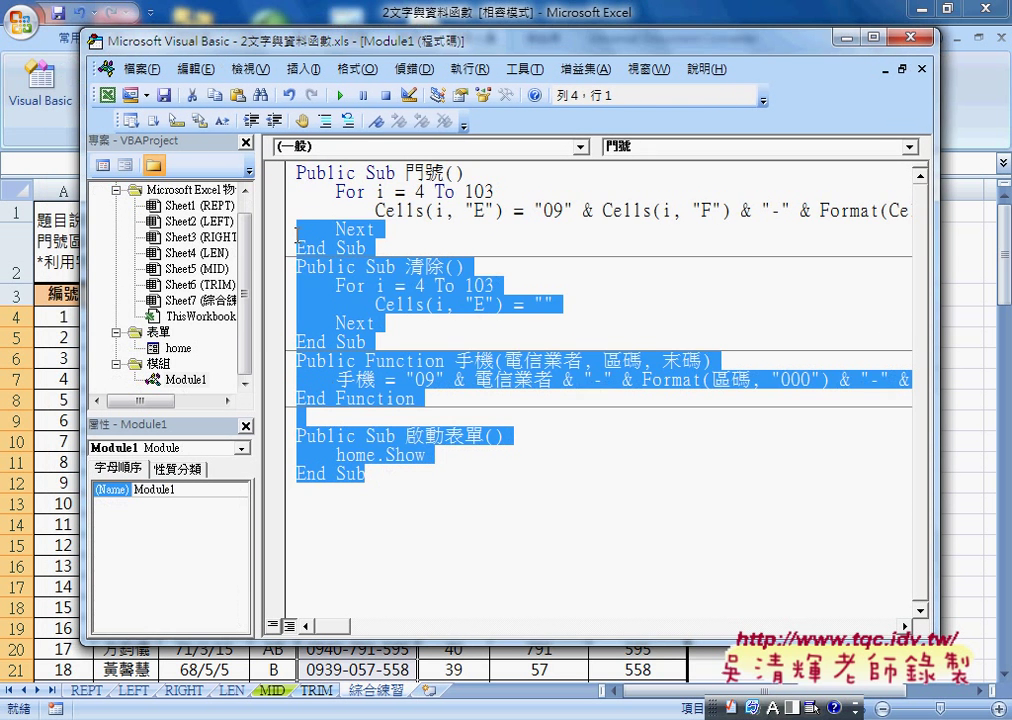
pyautogui.rightClick(185, 380)
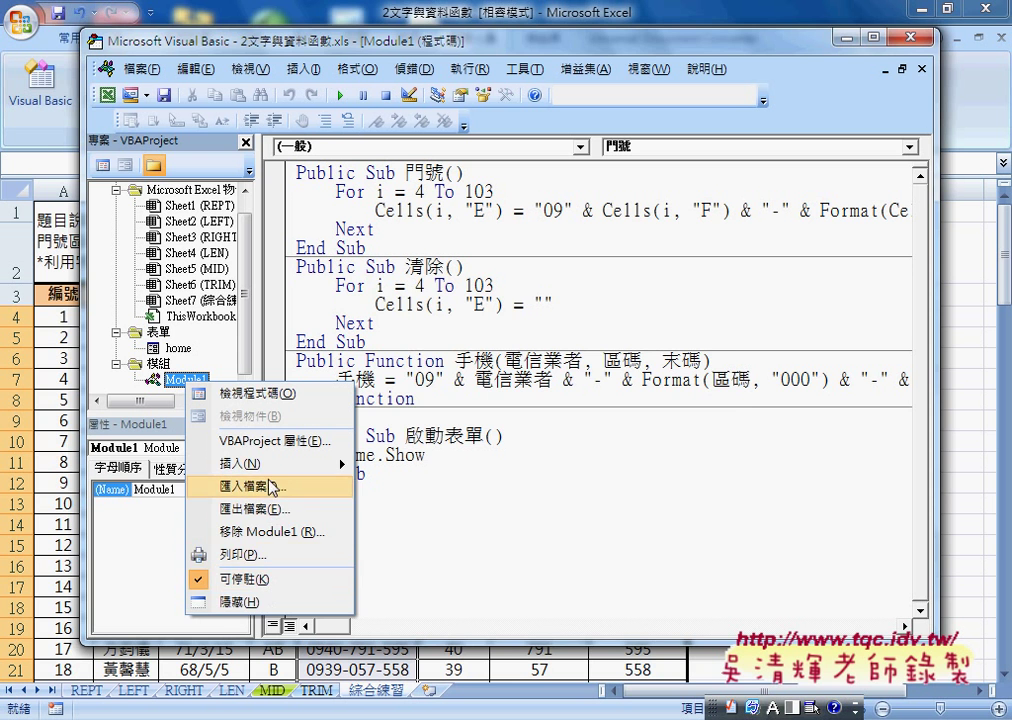
pyautogui.click(269, 536)
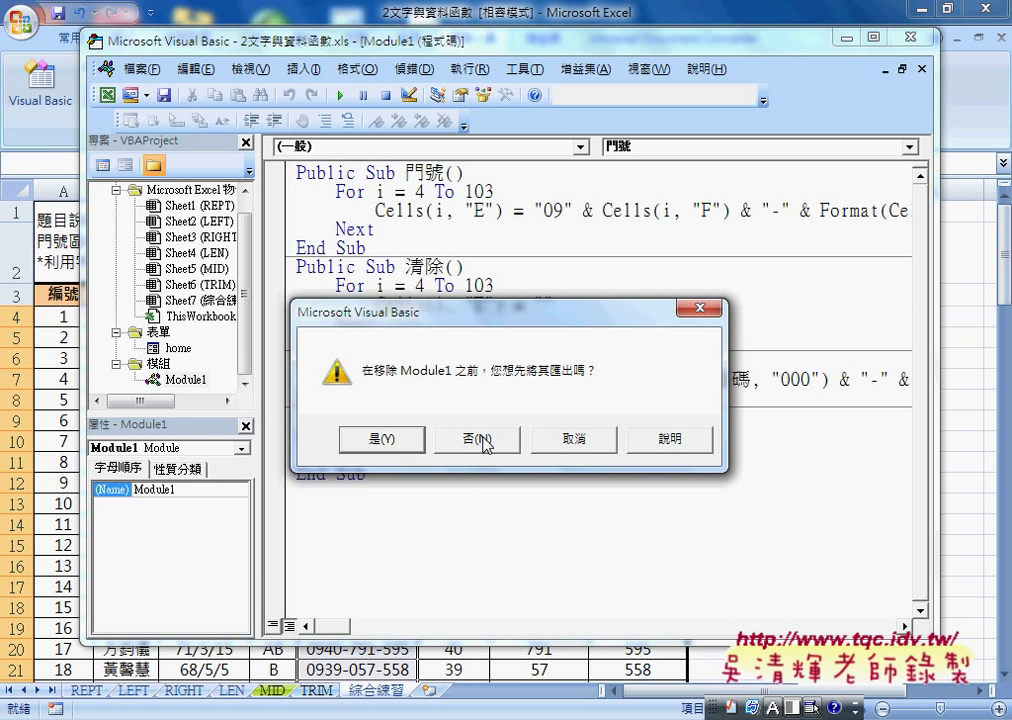
pyautogui.click(486, 444)
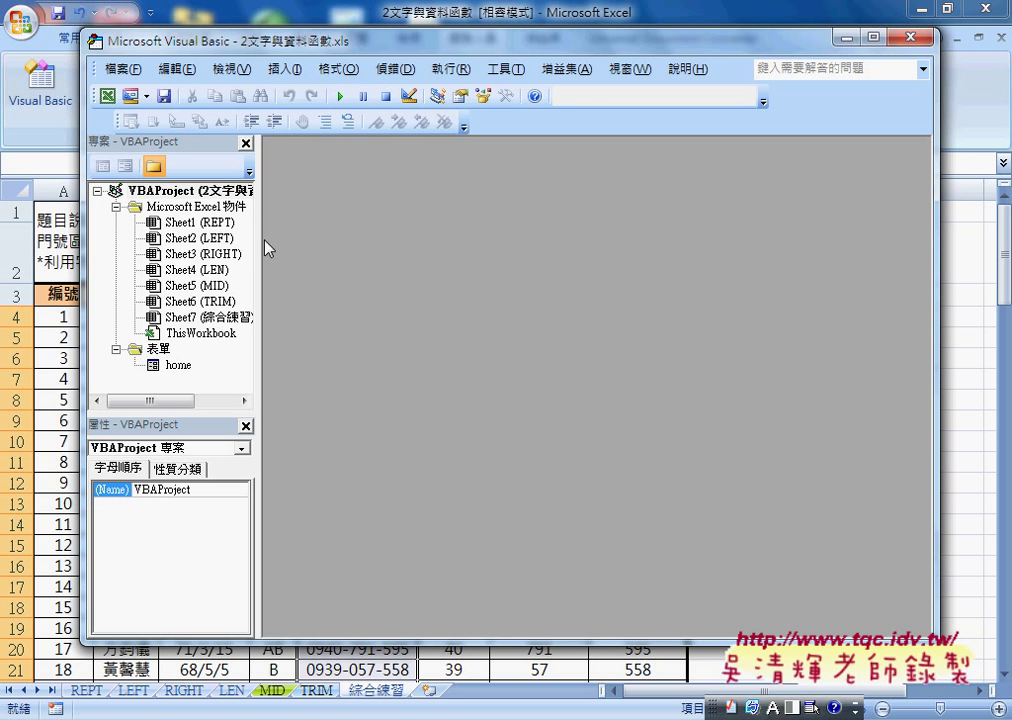
pyautogui.moveTo(257, 242); pyautogui.dragTo(299, 244)
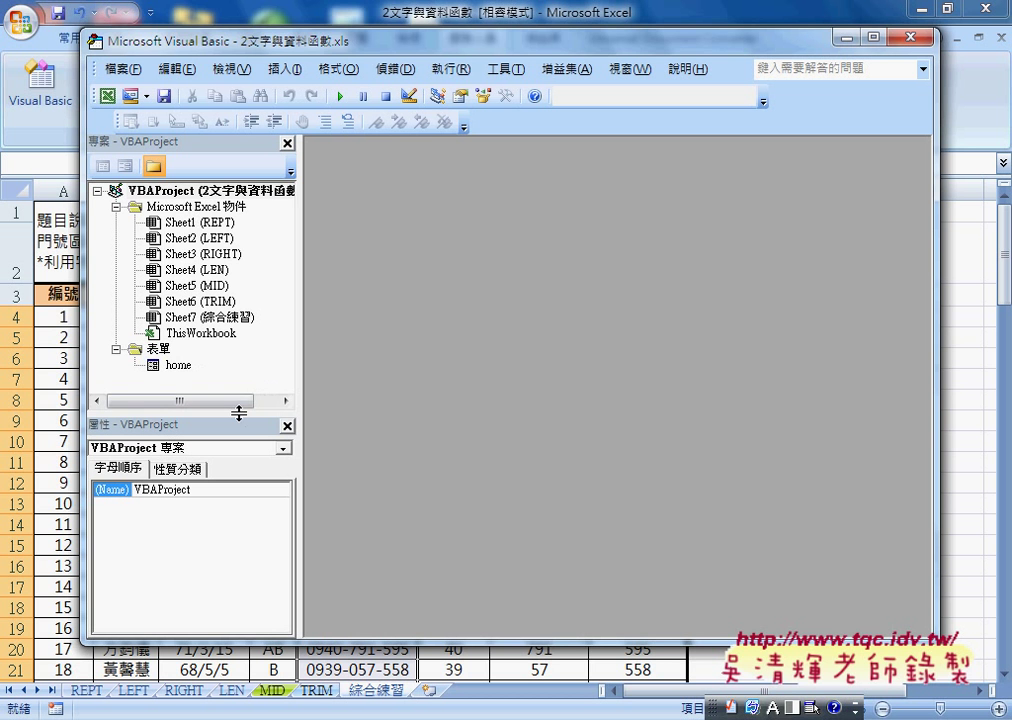
# Step: Resize the project panes and insert a new module via 插入 > 模組
pyautogui.moveTo(235, 409); pyautogui.dragTo(243, 456)
pyautogui.click(188, 194)
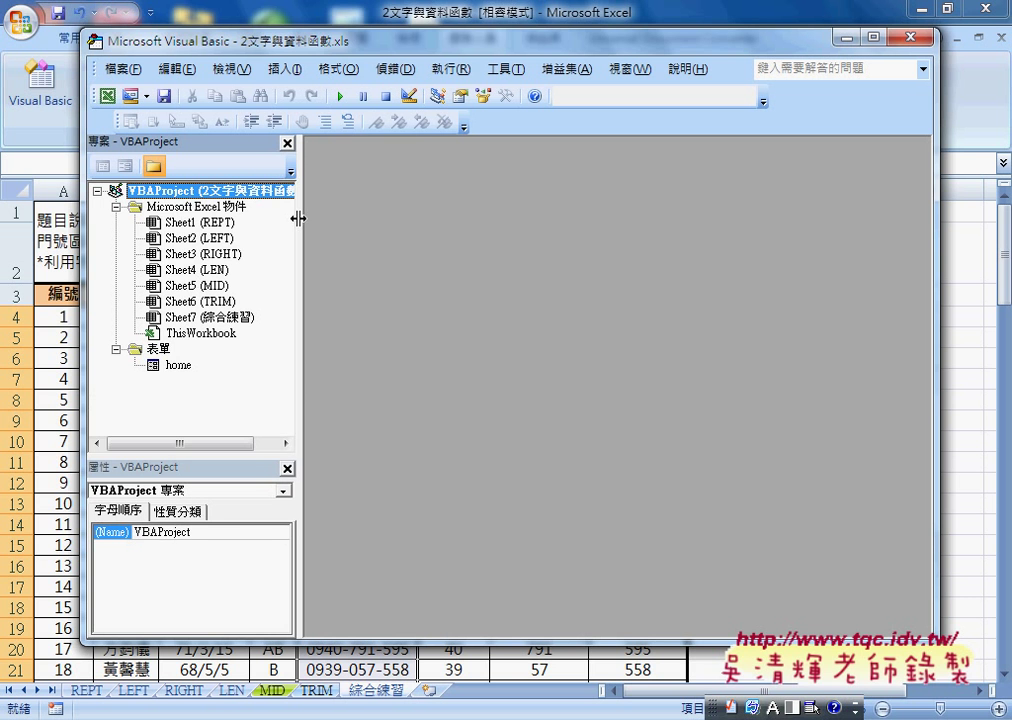
pyautogui.moveTo(298, 218); pyautogui.dragTo(402, 220)
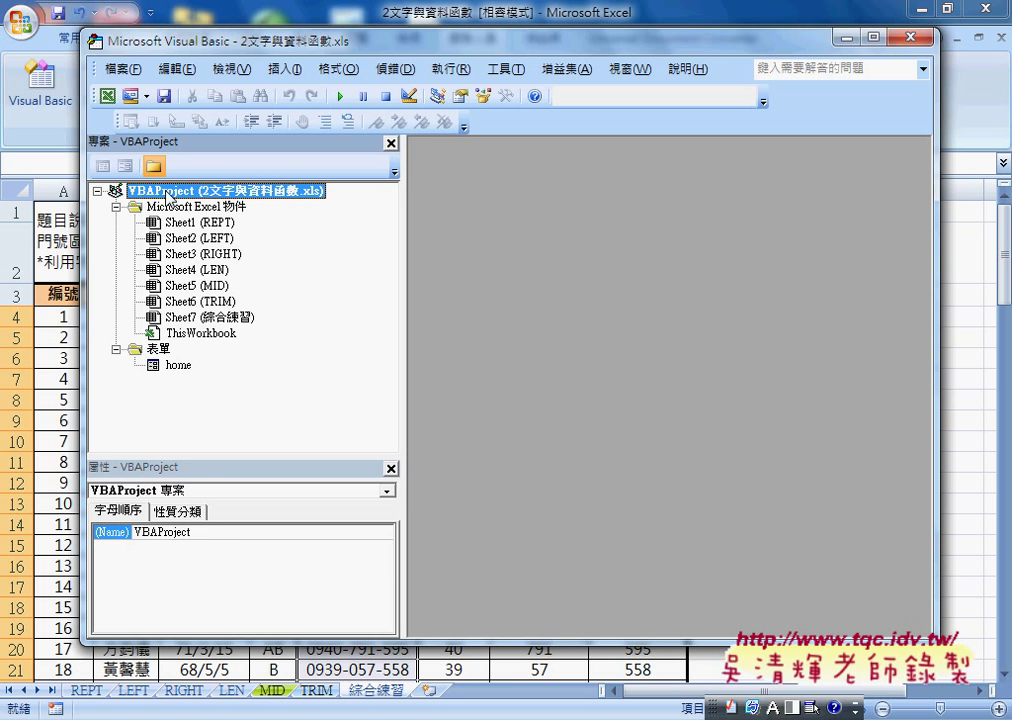
pyautogui.click(116, 349)
pyautogui.rightClick(195, 244)
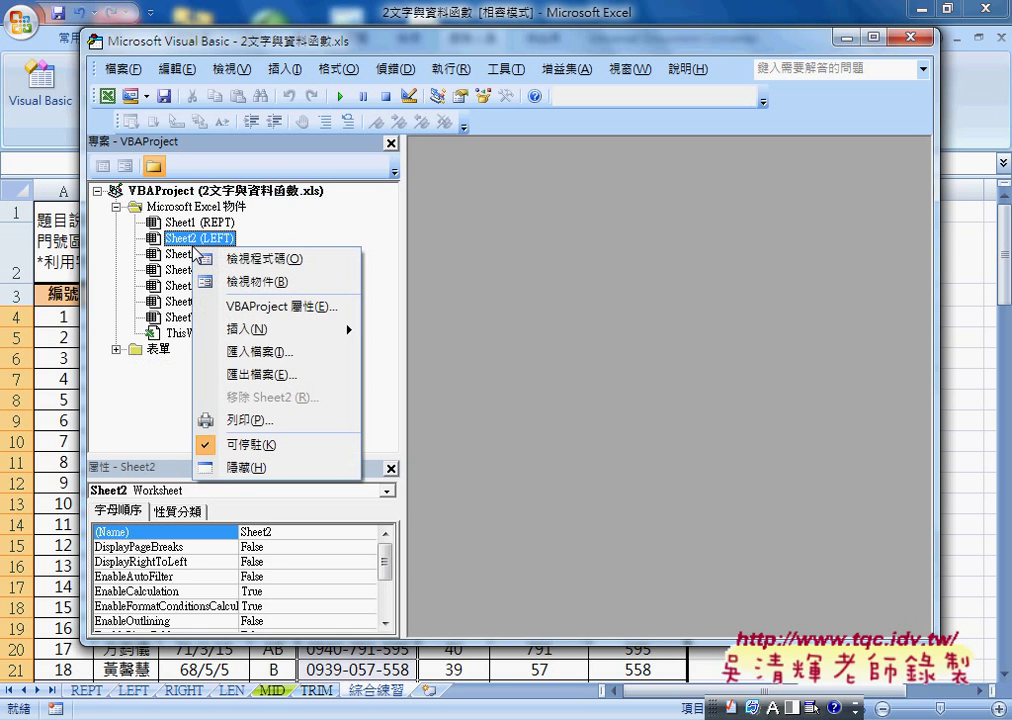
pyautogui.moveTo(262, 329)
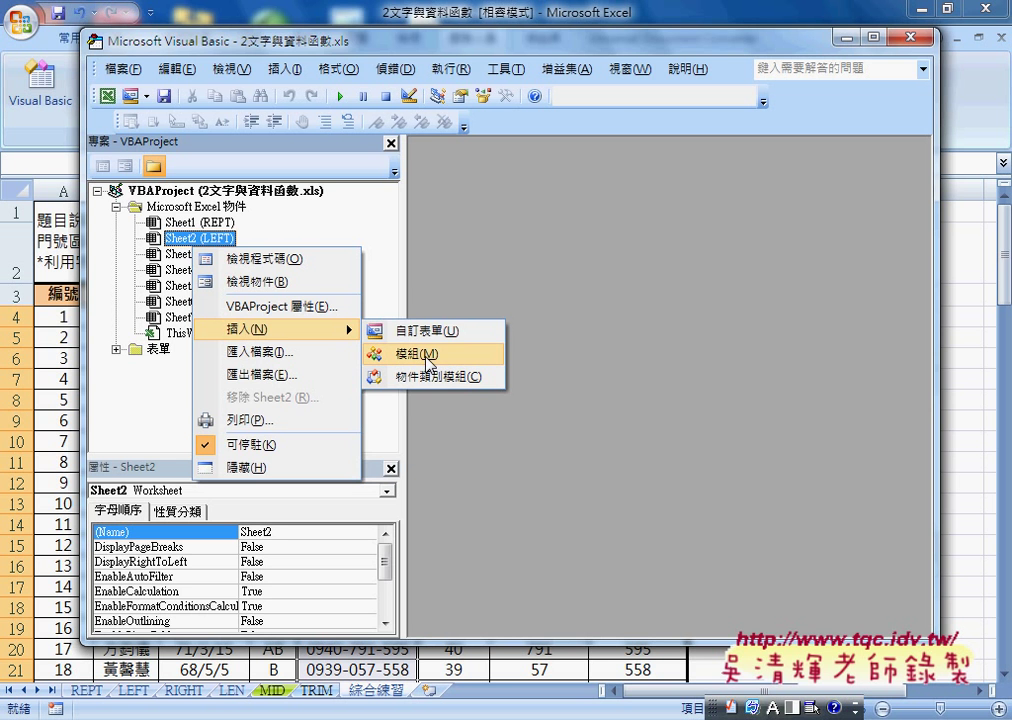
pyautogui.click(428, 362)
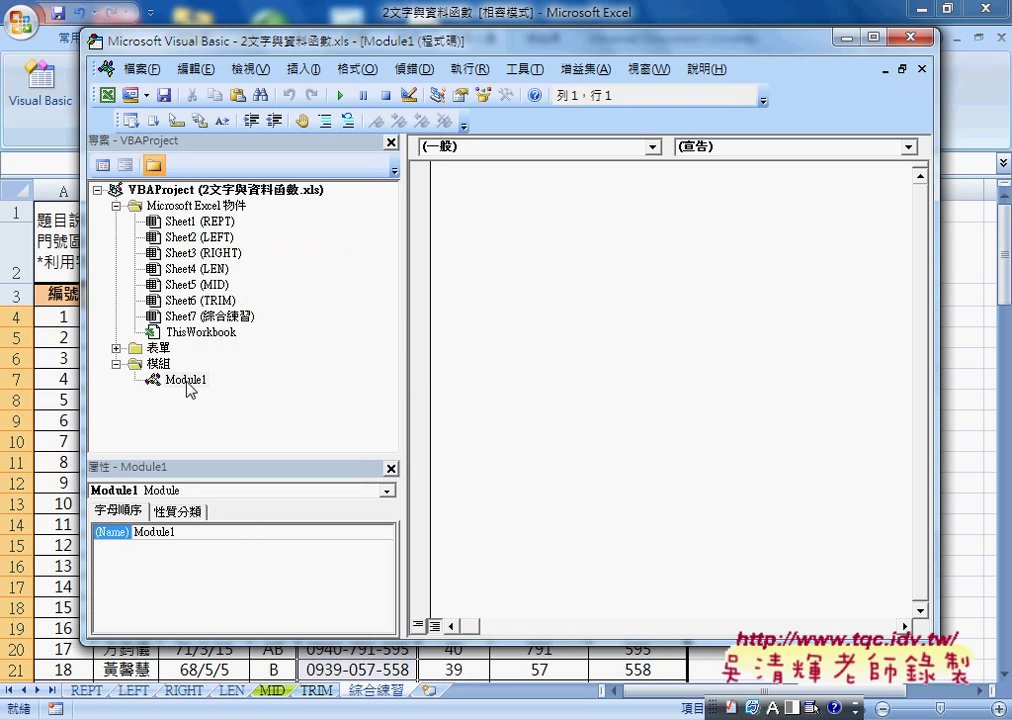
# Step: Close Module1's code window, reopen it, and narrow the side panes
pyautogui.rightClick(200, 253)
pyautogui.moveTo(262, 339)
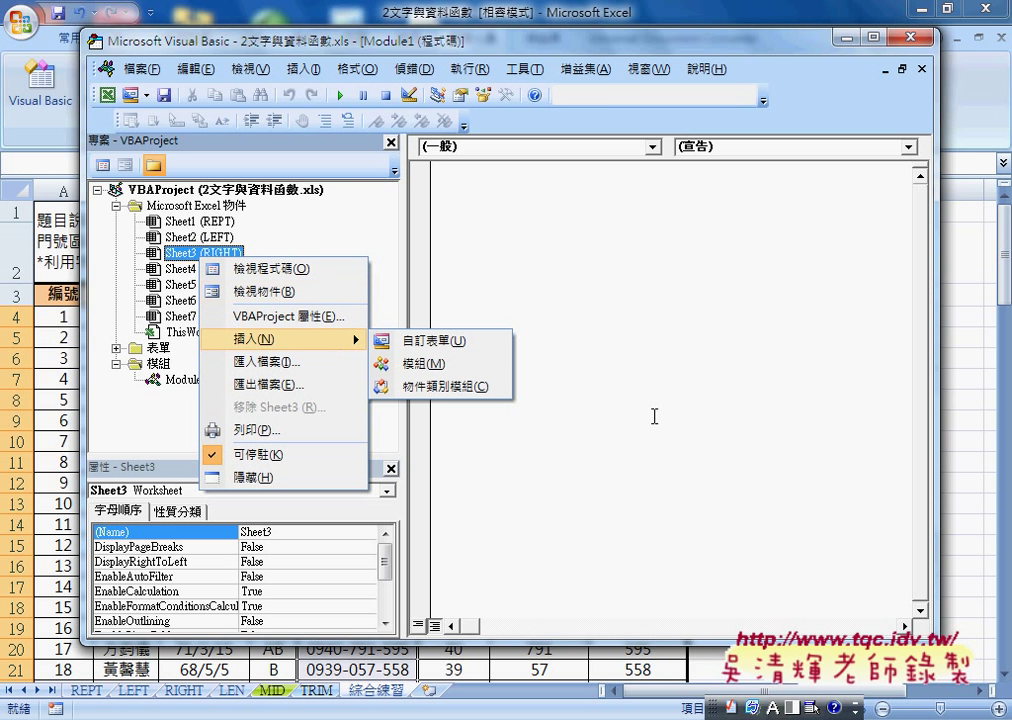
pyautogui.click(185, 380)
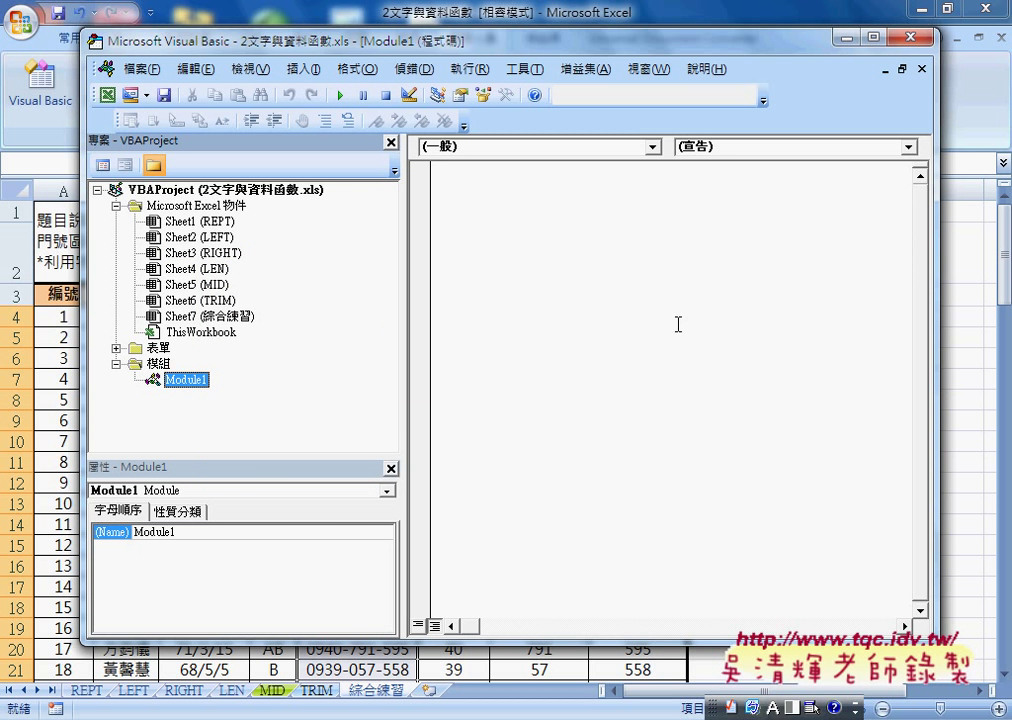
pyautogui.click(921, 69)
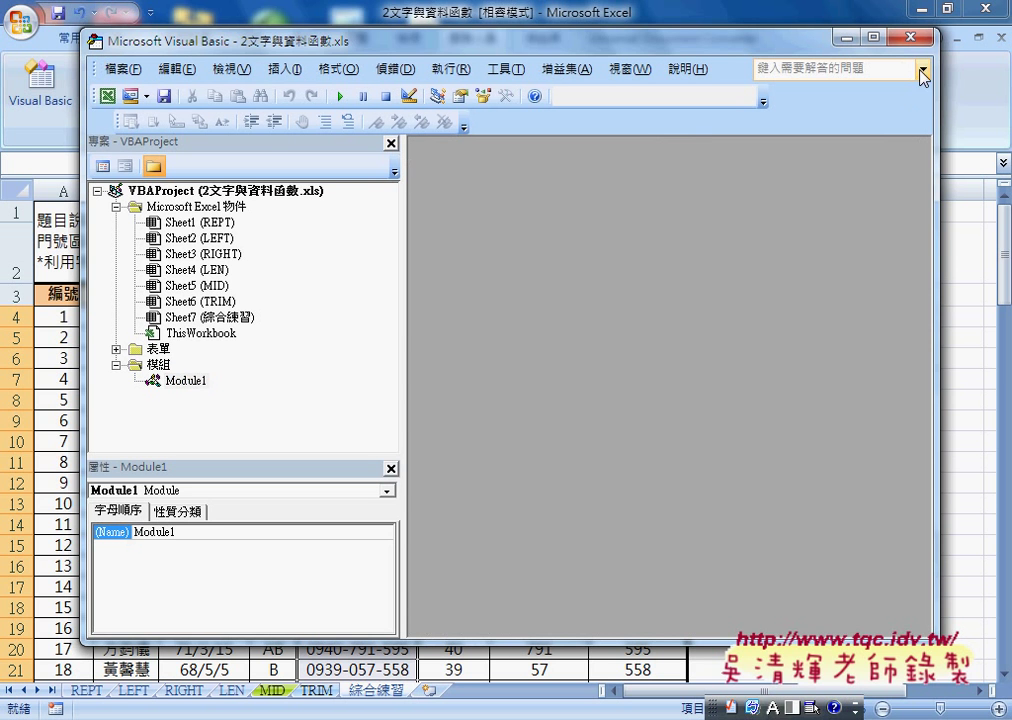
pyautogui.doubleClick(187, 381)
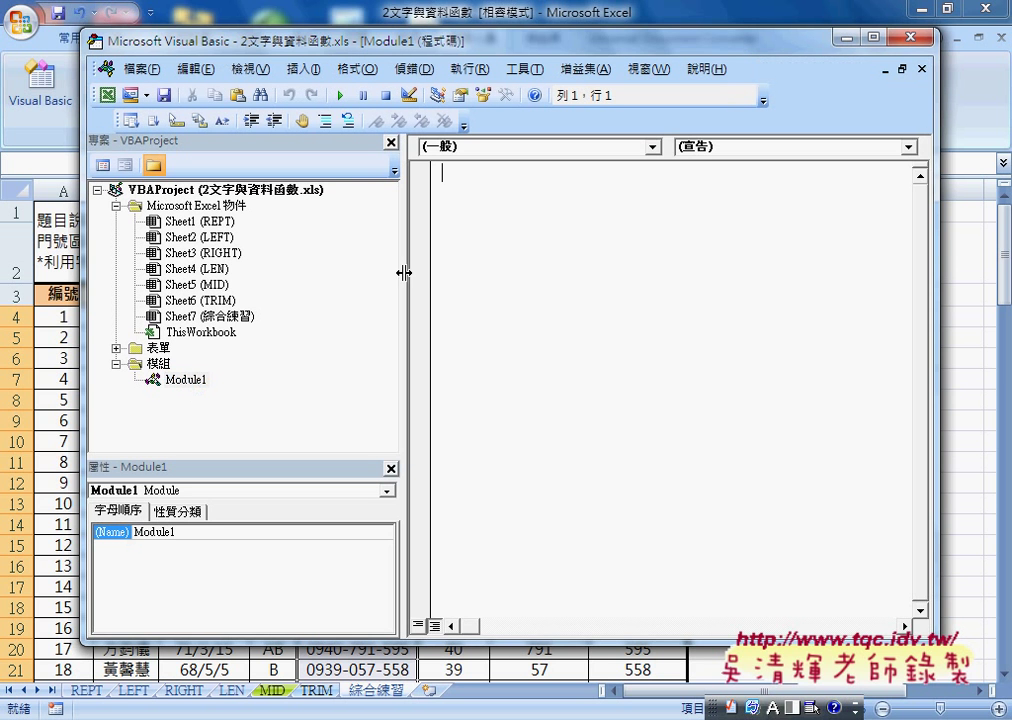
pyautogui.moveTo(405, 273); pyautogui.dragTo(292, 273)
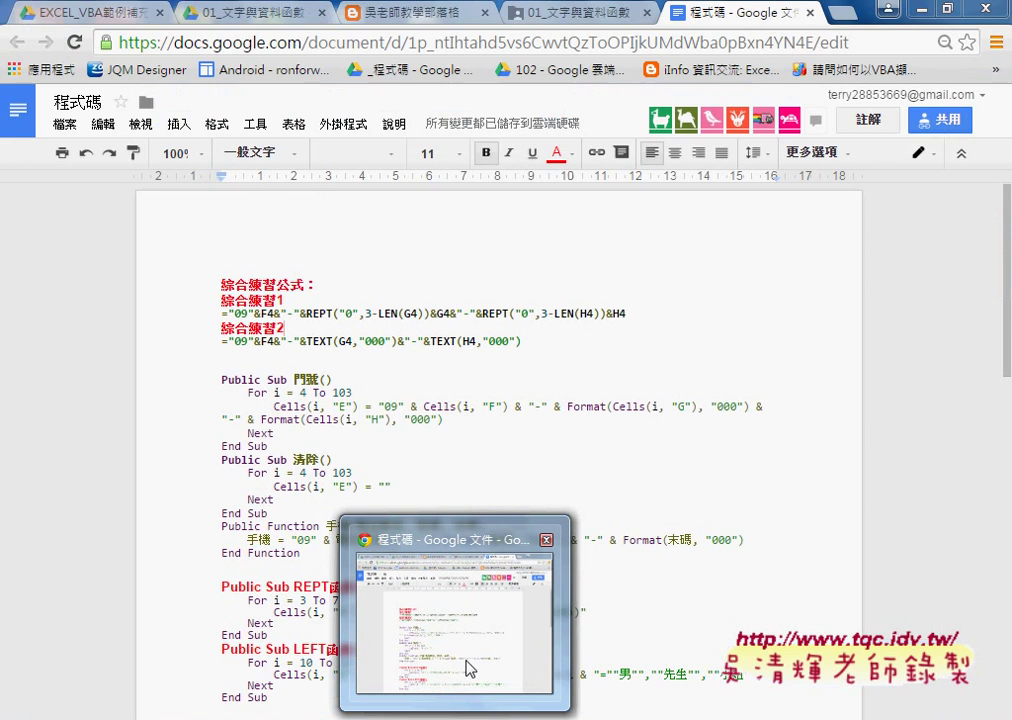
# Step: Copy the Google Docs code from Public Sub 門號() through the 手機 function, then return to VBA
pyautogui.click(470, 668)
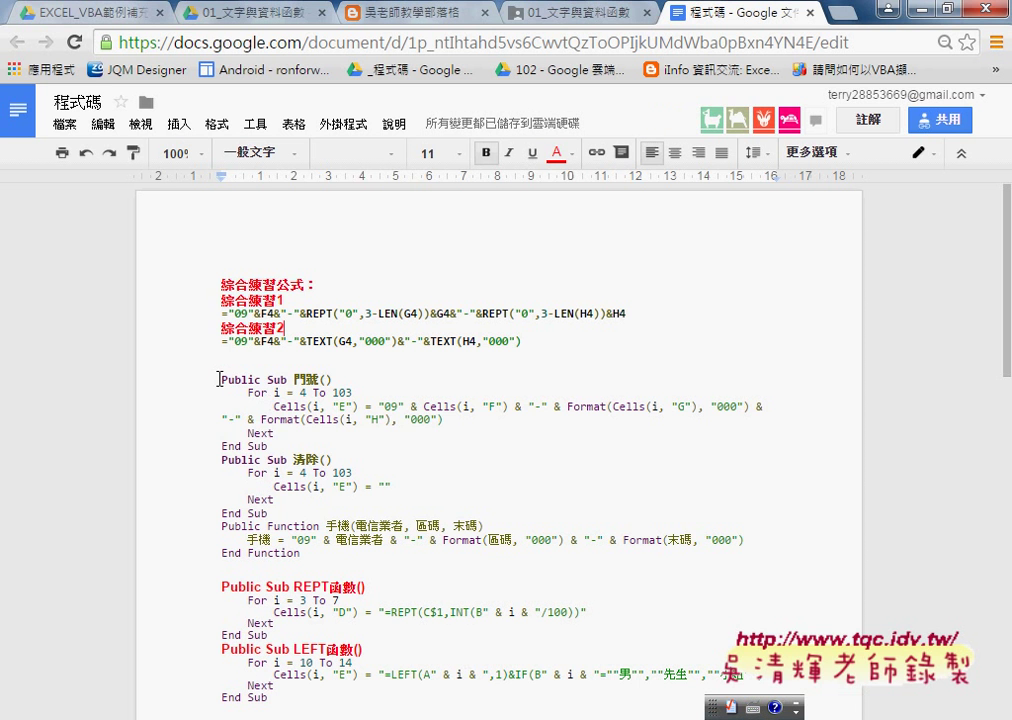
pyautogui.moveTo(219, 379)
pyautogui.mouseDown()
pyautogui.moveTo(276, 380)
pyautogui.moveTo(278, 430)
pyautogui.moveTo(343, 511)
pyautogui.mouseUp()
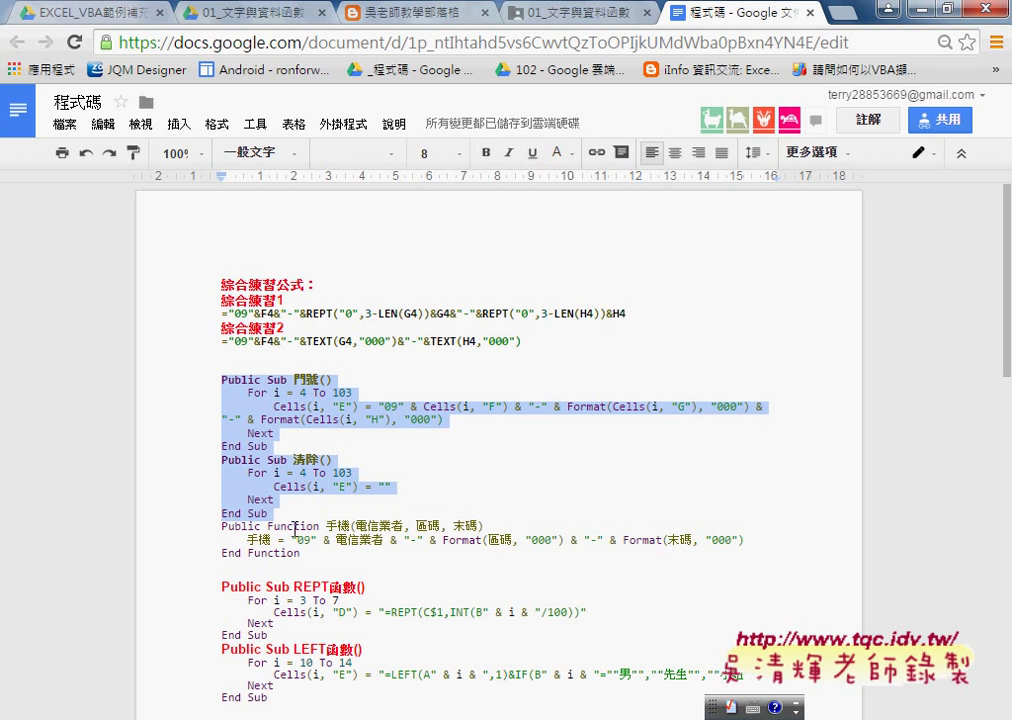
pyautogui.moveTo(300, 553); pyautogui.dragTo(265, 380)
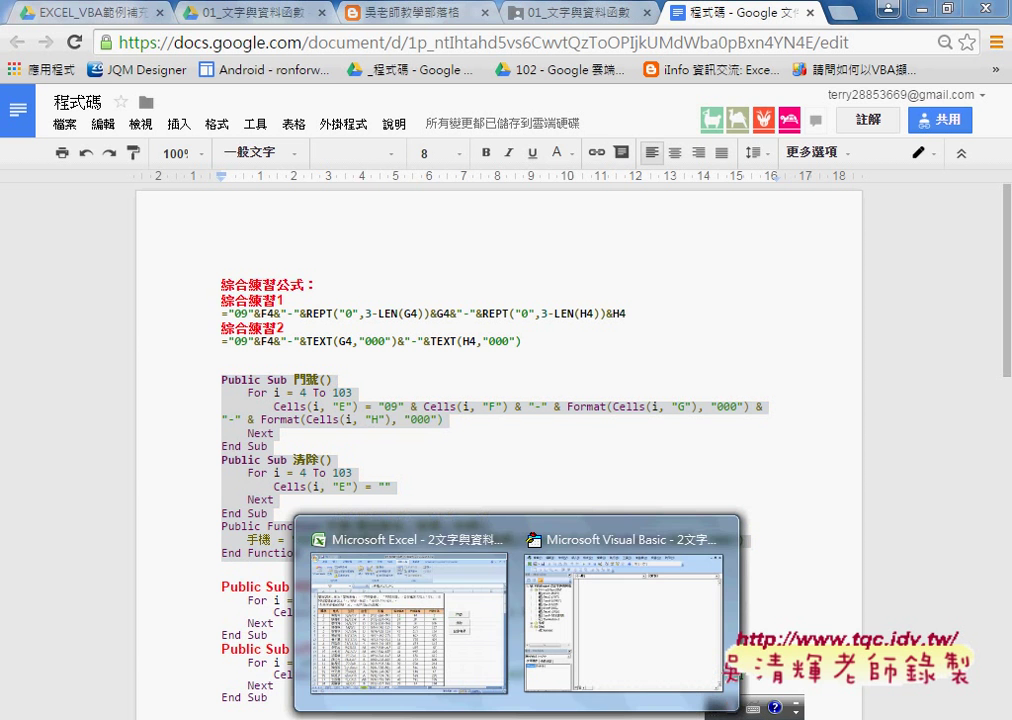
pyautogui.click(587, 638)
# Step: Paste the copied code into Module1 and select the 手機 function block
pyautogui.rightClick(460, 316)
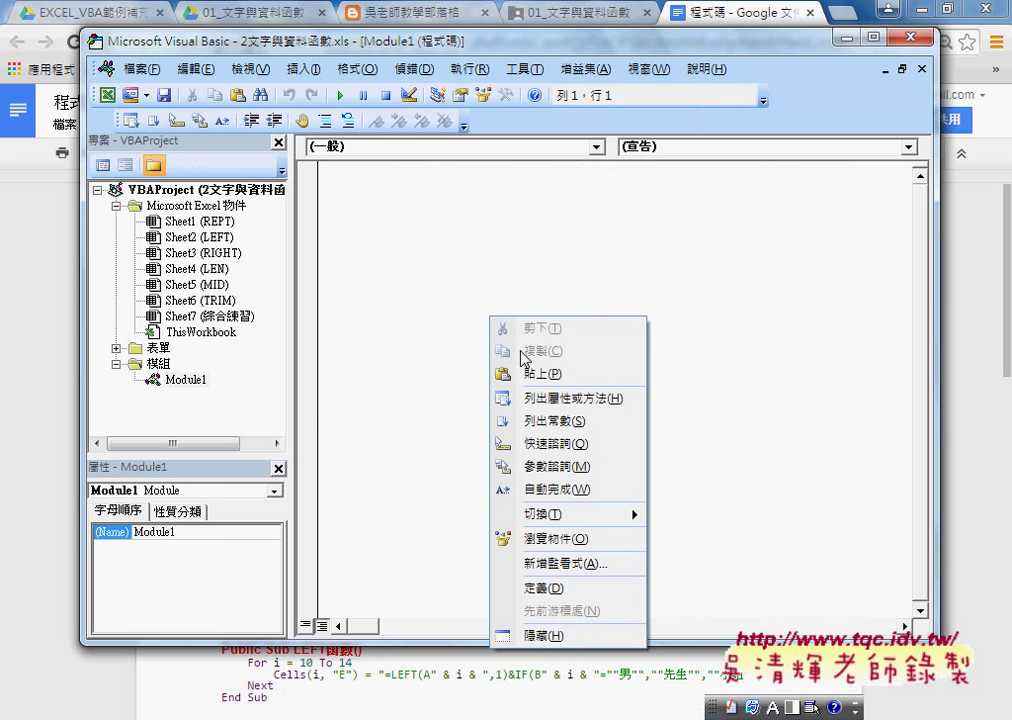
pyautogui.click(520, 383)
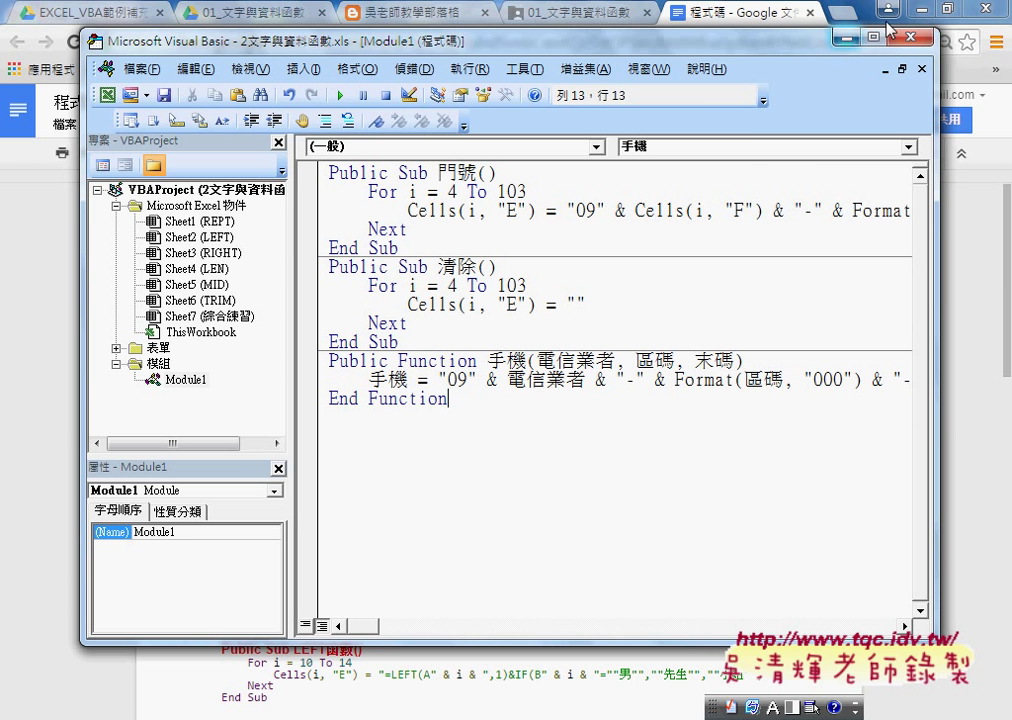
pyautogui.click(928, 8)
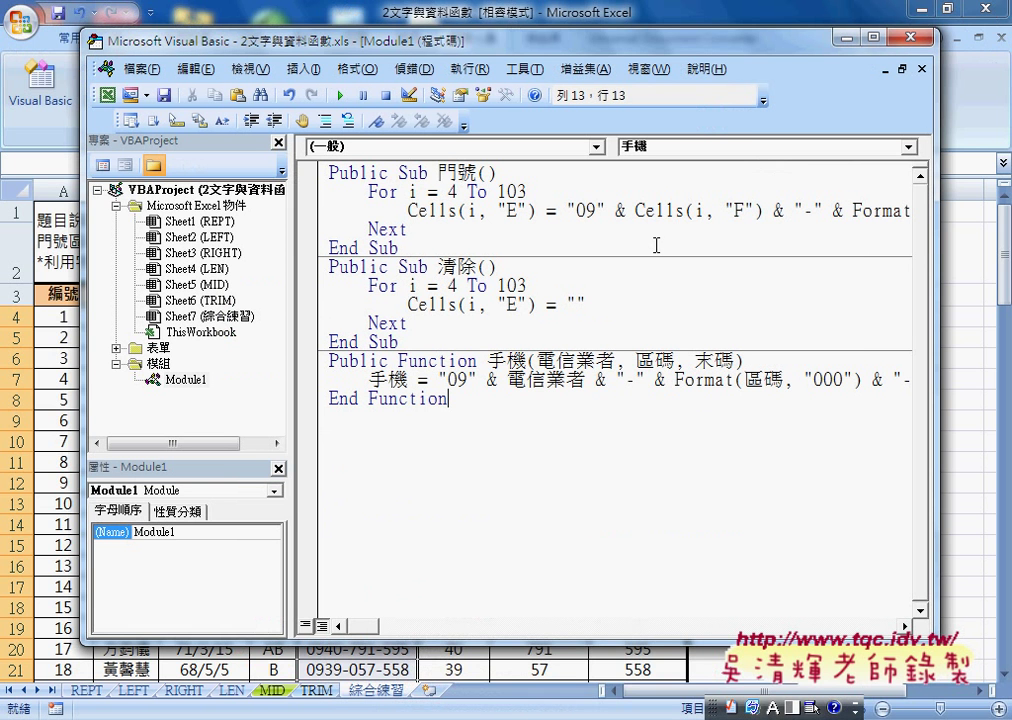
pyautogui.moveTo(473, 400); pyautogui.dragTo(330, 360)
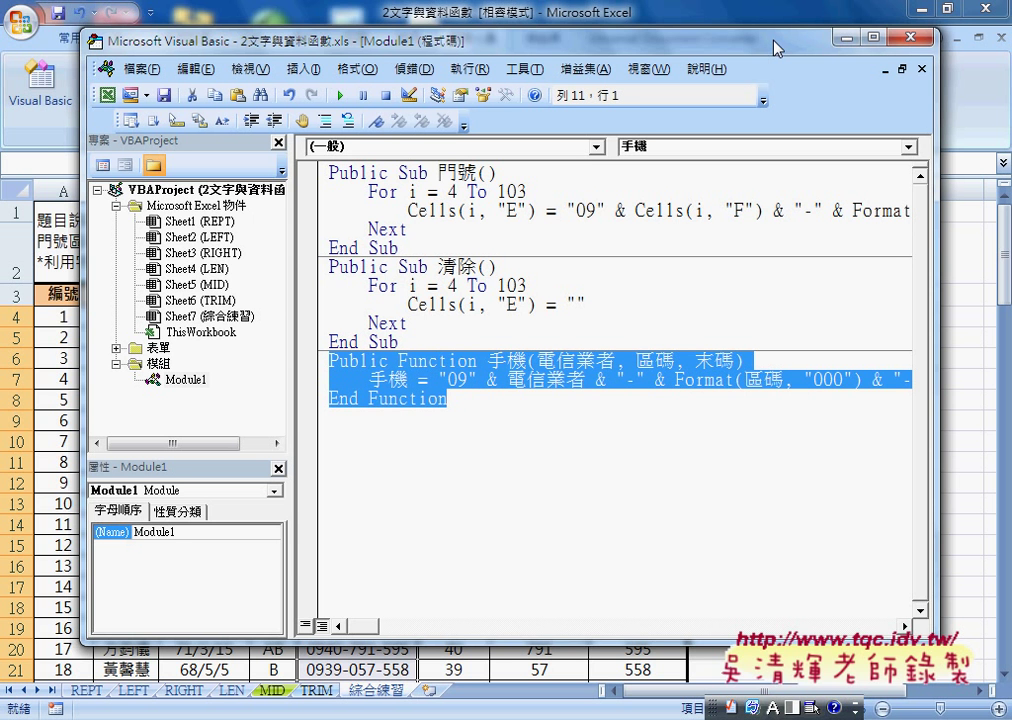
pyautogui.moveTo(777, 48); pyautogui.dragTo(753, 73)
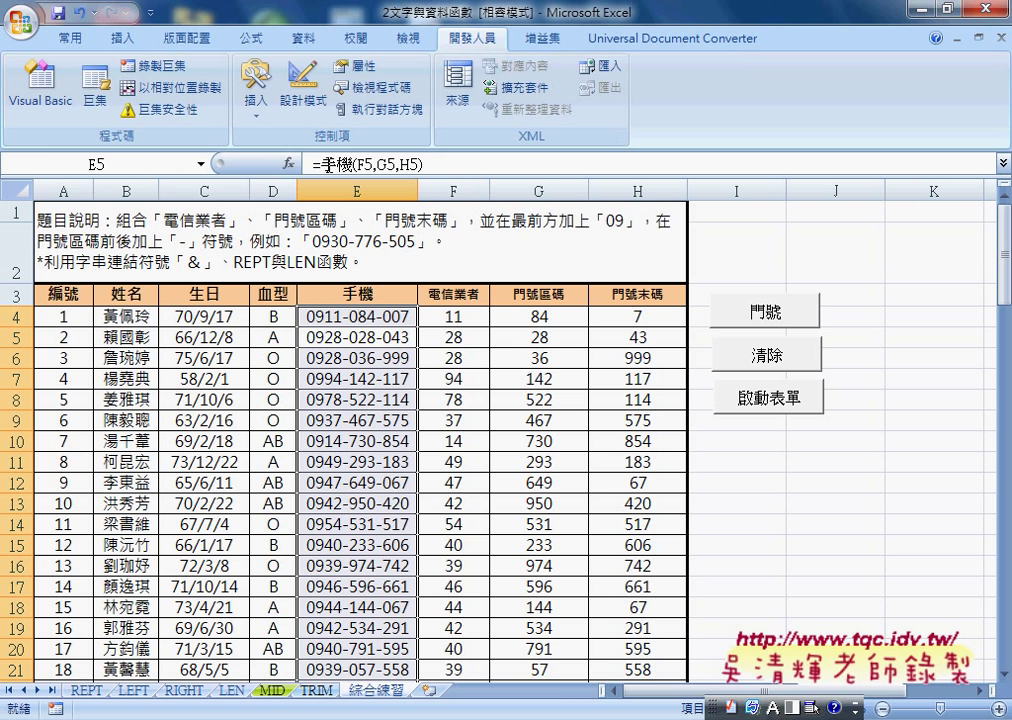
pyautogui.click(365, 164)
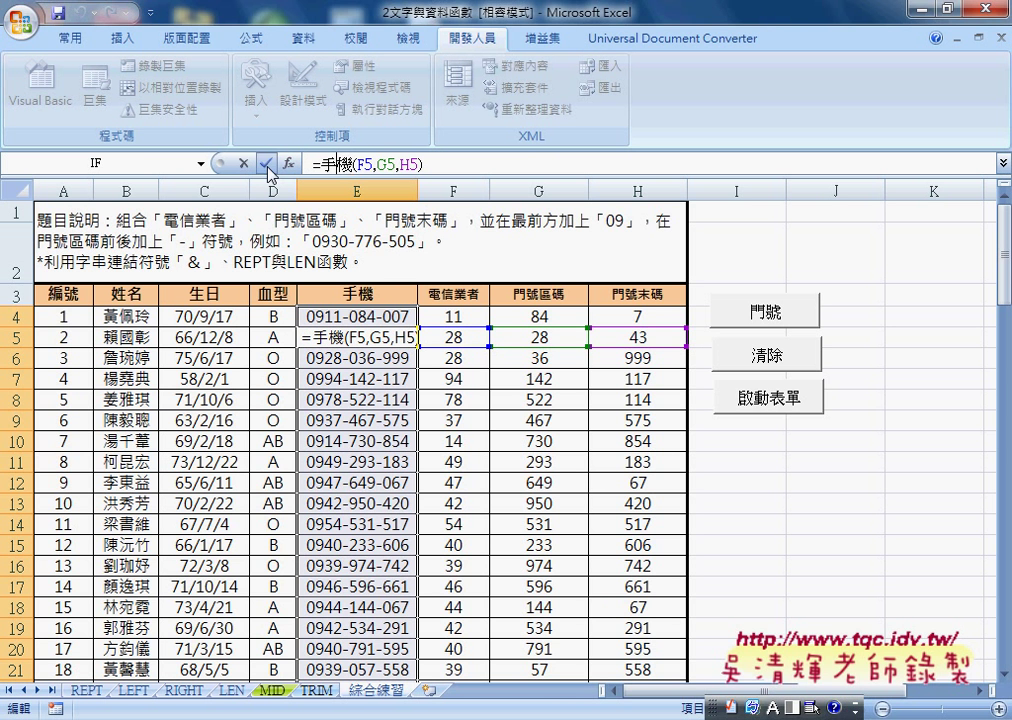
pyautogui.press('Return')
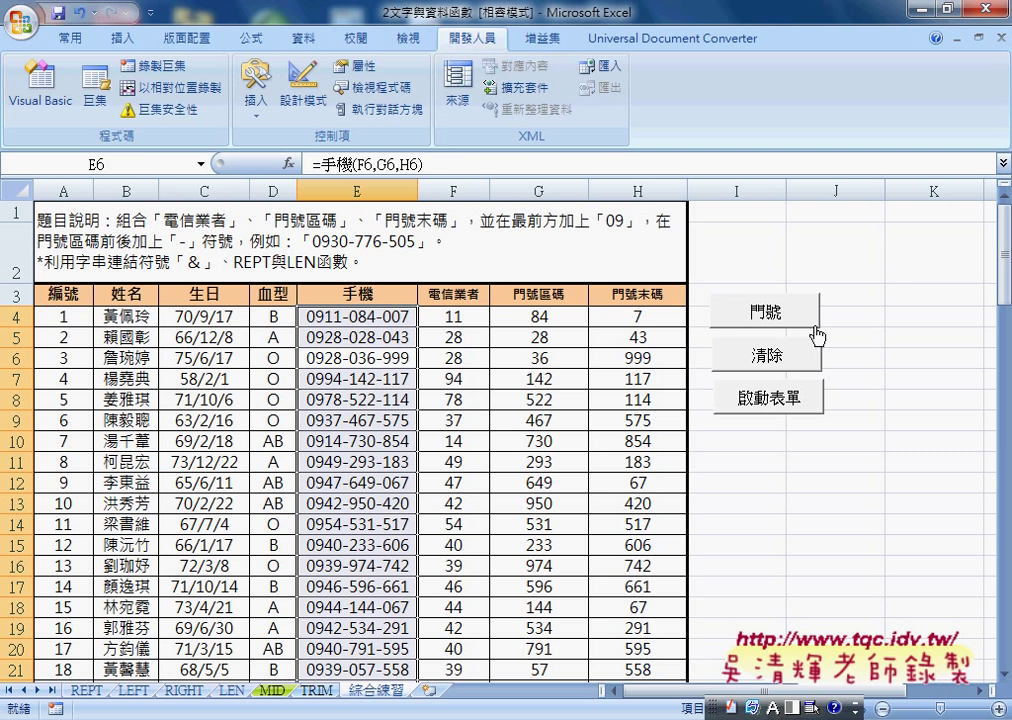
pyautogui.click(245, 104)
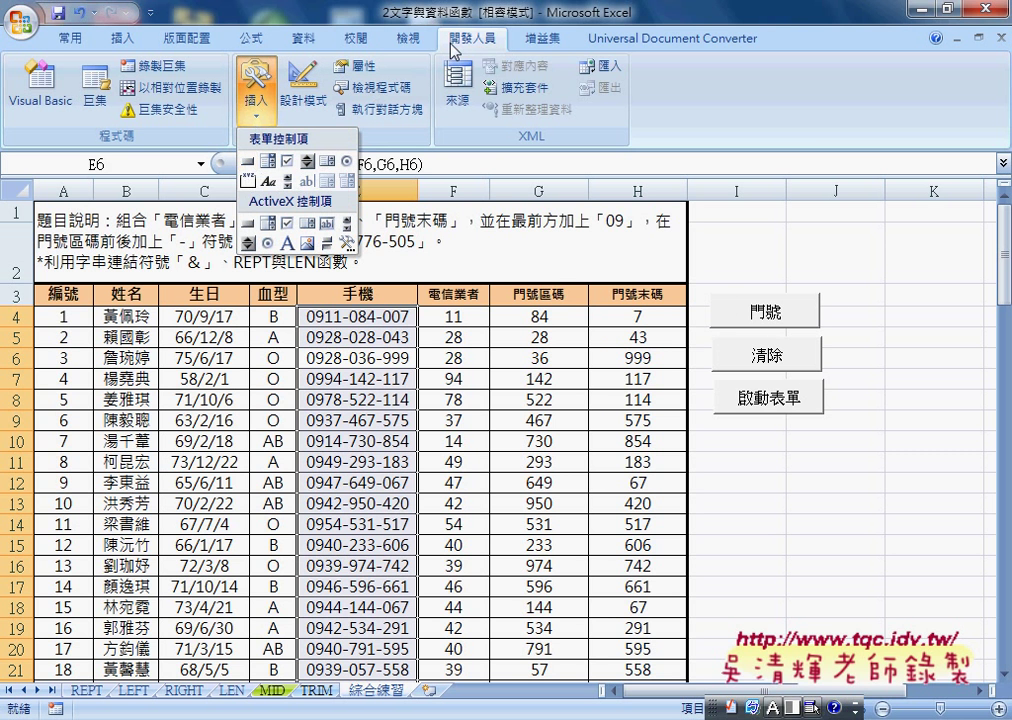
# Step: Draw a form button right of the existing buttons and assign it the 門號 macro
pyautogui.click(248, 162)
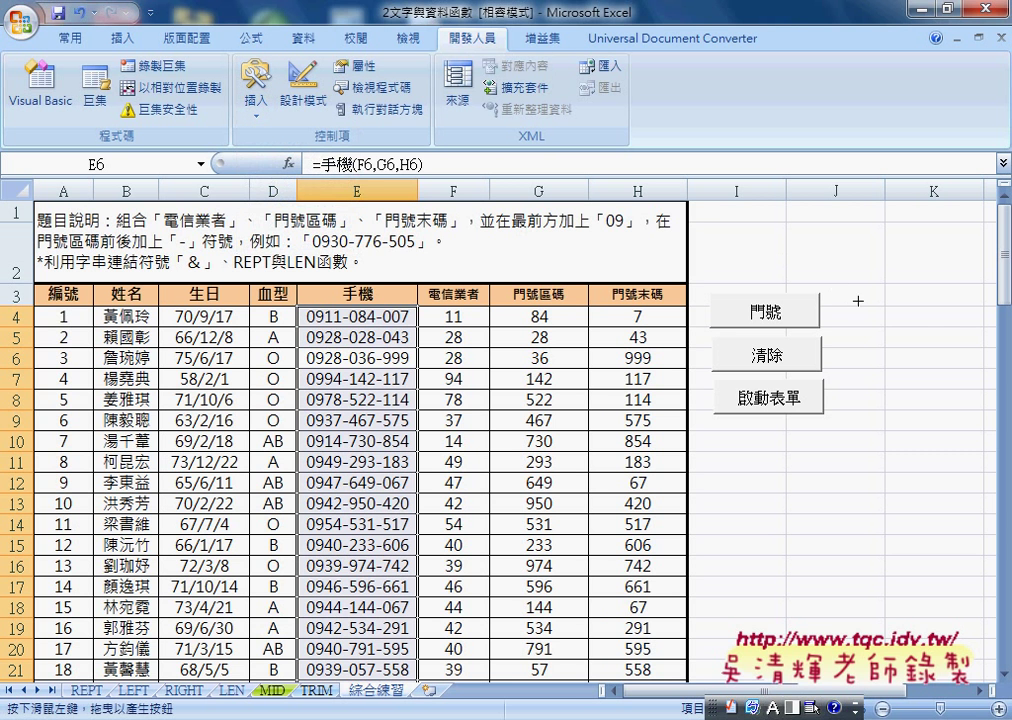
pyautogui.moveTo(838, 285); pyautogui.dragTo(963, 330)
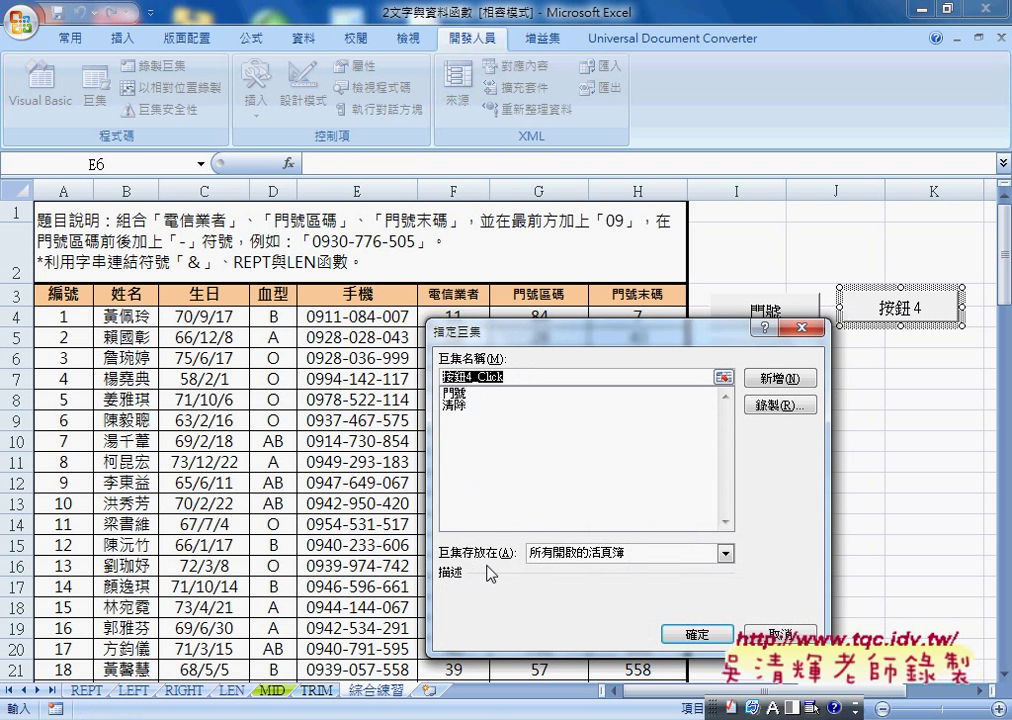
pyautogui.click(462, 393)
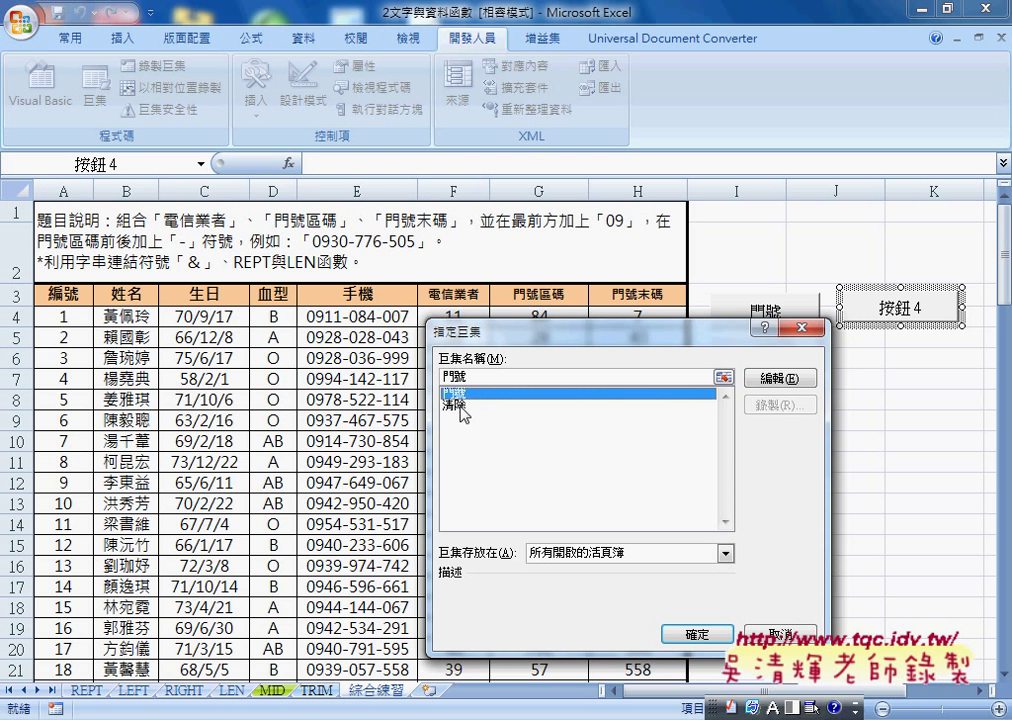
pyautogui.click(462, 406)
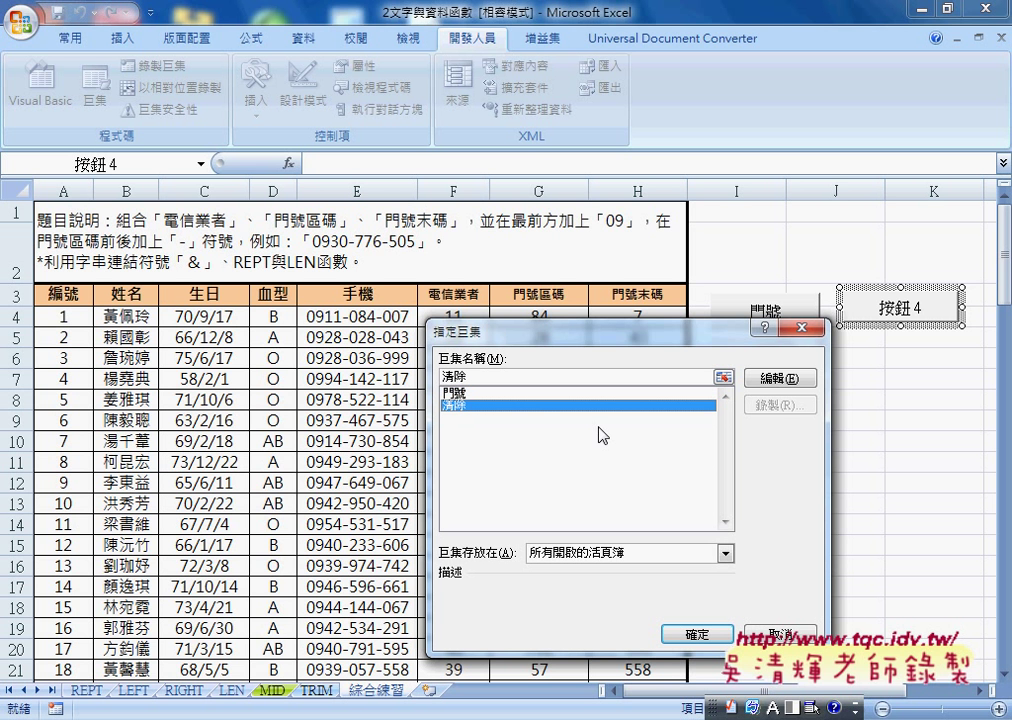
pyautogui.click(455, 393)
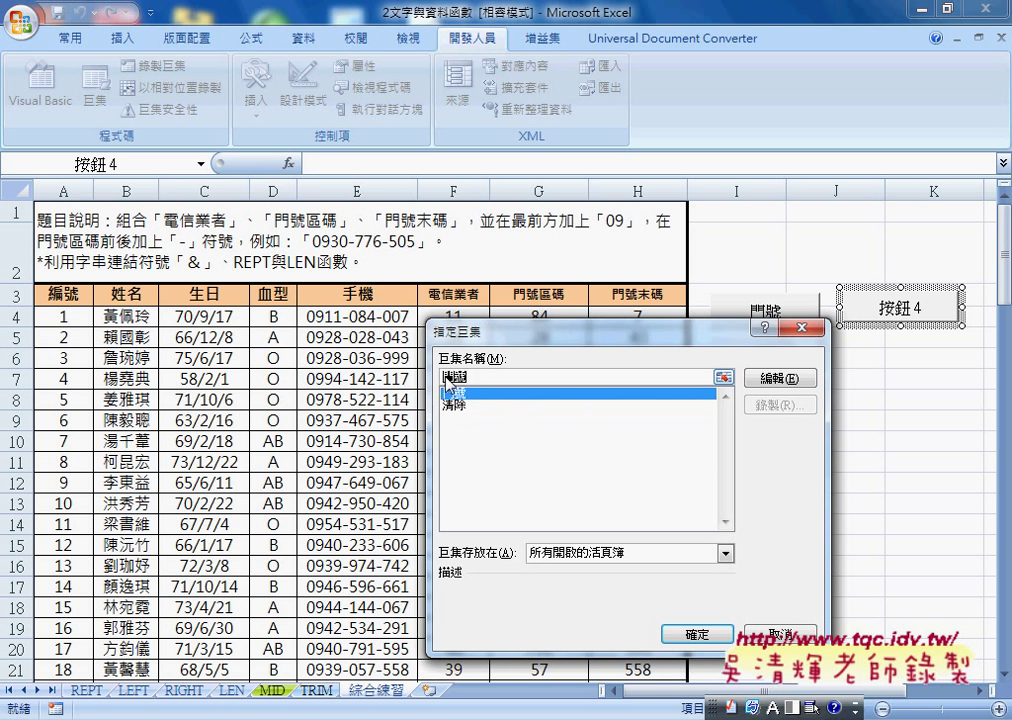
pyautogui.rightClick(460, 380)
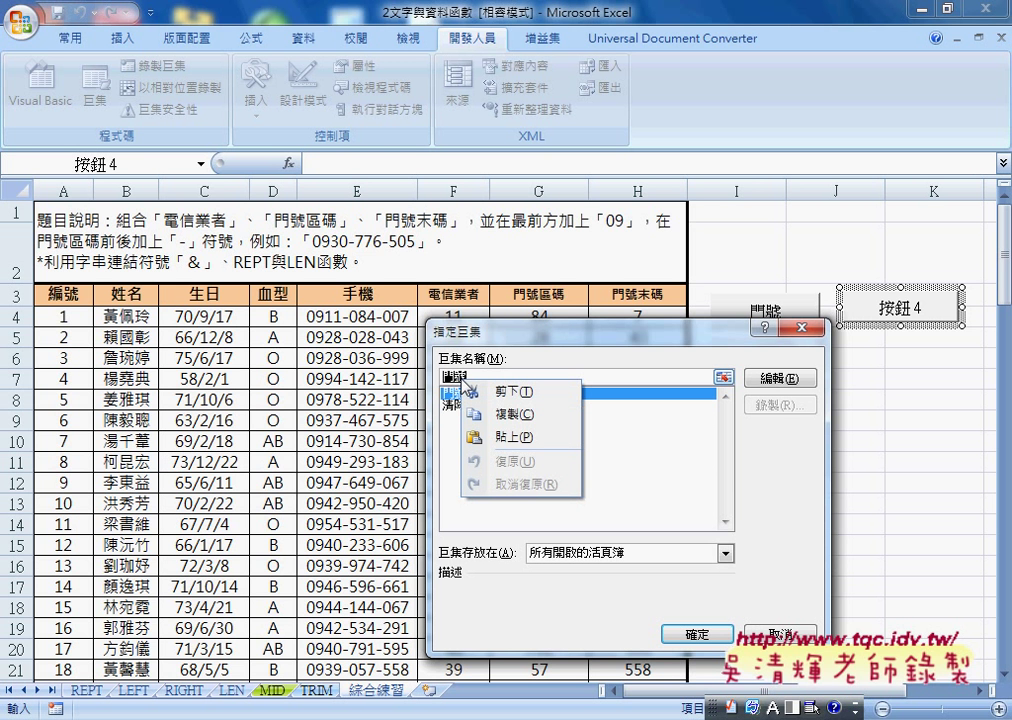
pyautogui.click(508, 420)
pyautogui.click(680, 634)
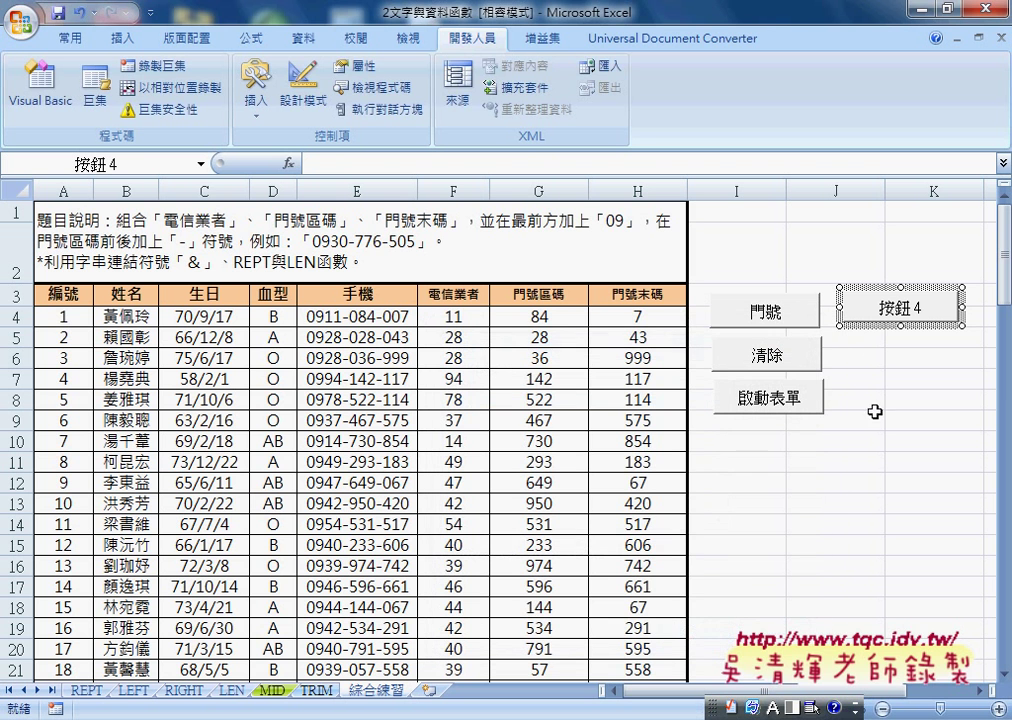
# Step: Change the new button's caption to 門號
pyautogui.click(955, 308)
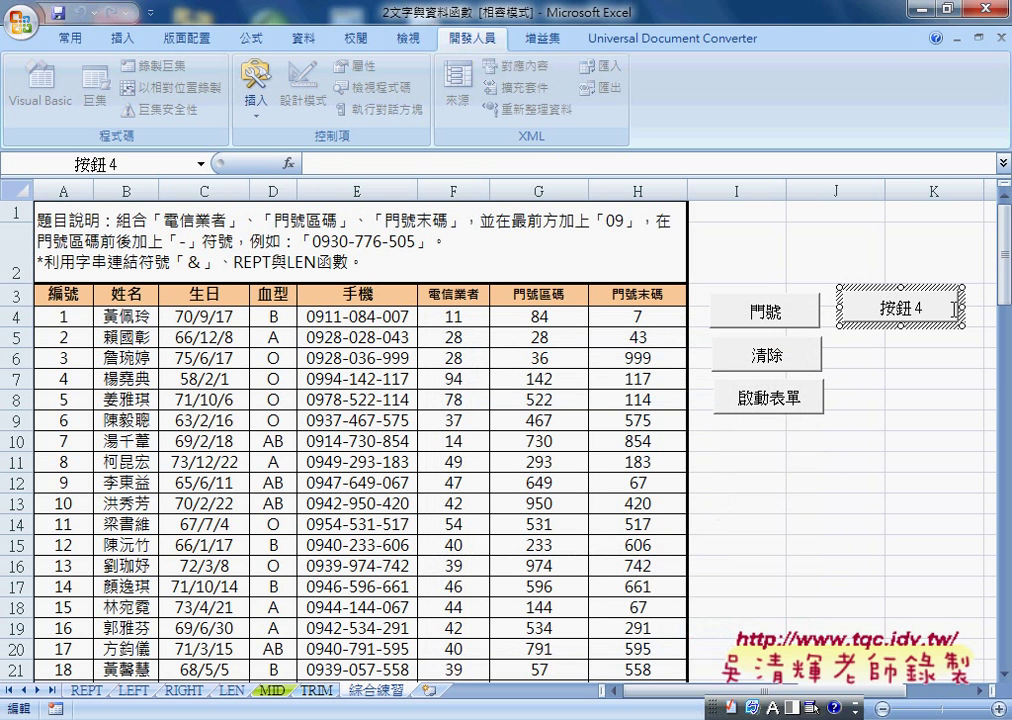
pyautogui.press('Delete')
pyautogui.press('Delete')
pyautogui.press('Delete')
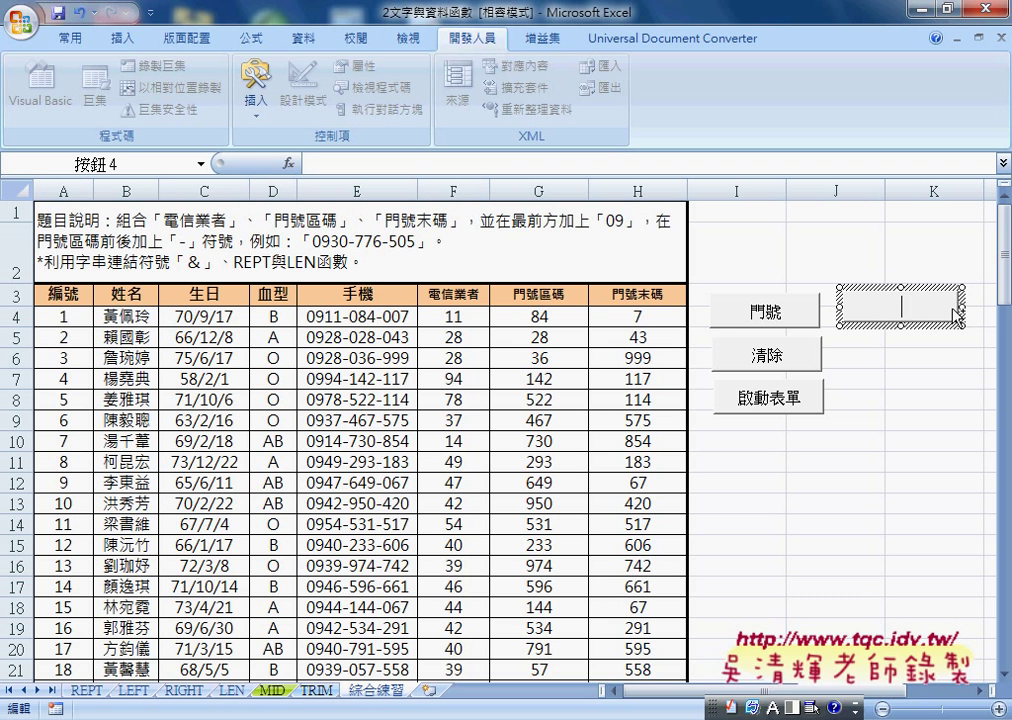
pyautogui.write('門號')
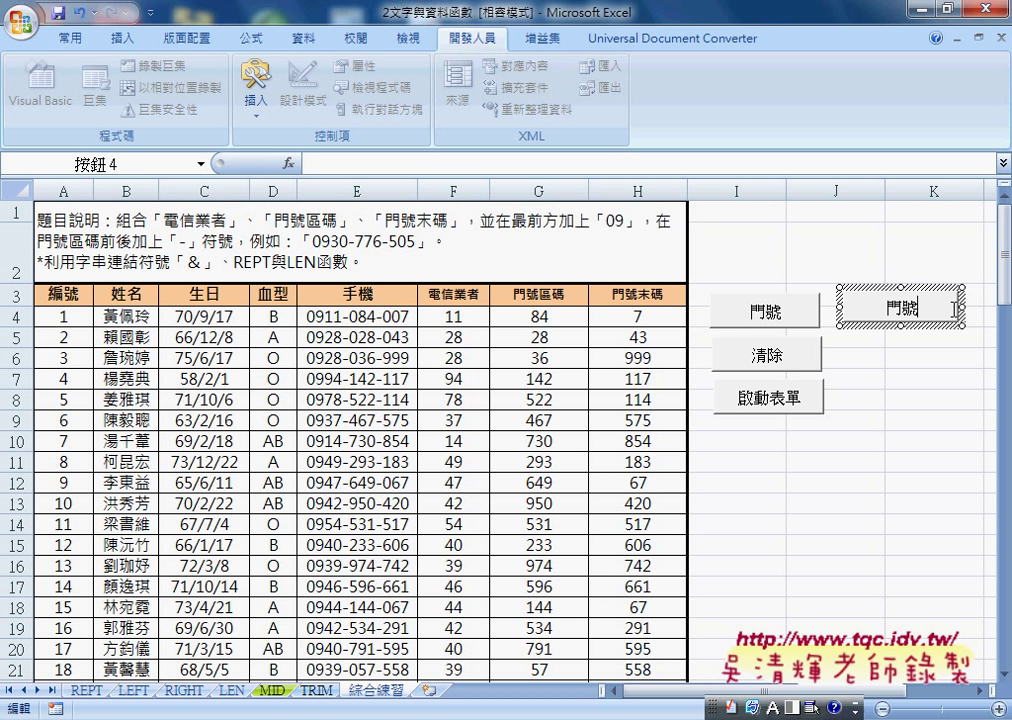
pyautogui.click(962, 376)
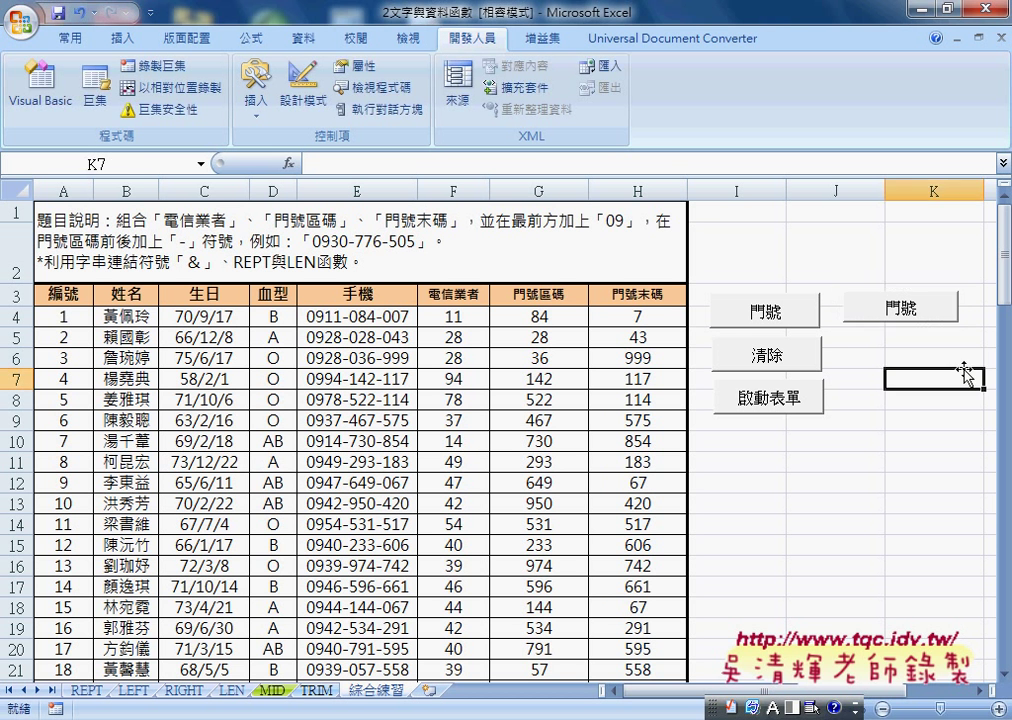
# Step: Draw a second form button below 門號 and assign it the 清除 macro
pyautogui.click(256, 95)
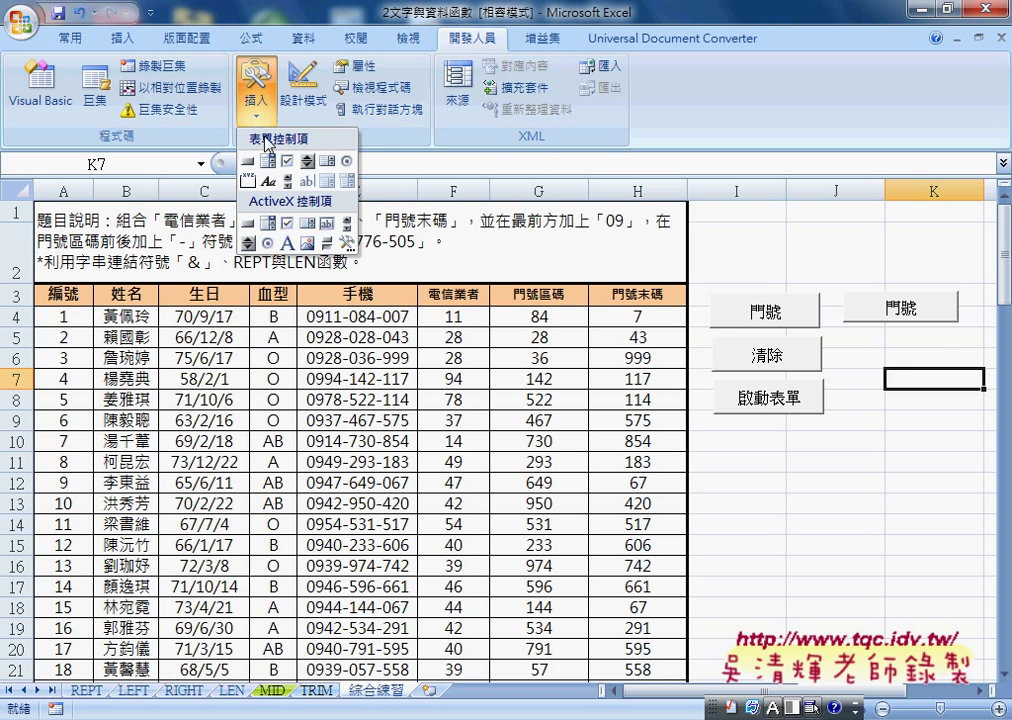
pyautogui.click(248, 162)
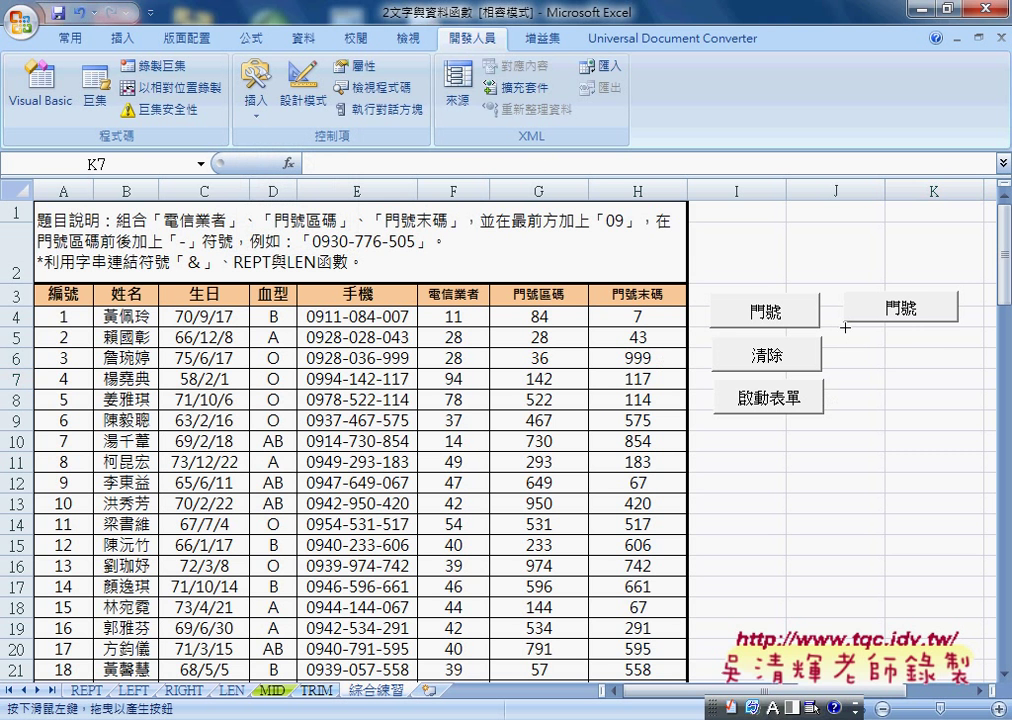
pyautogui.moveTo(838, 324); pyautogui.dragTo(962, 360)
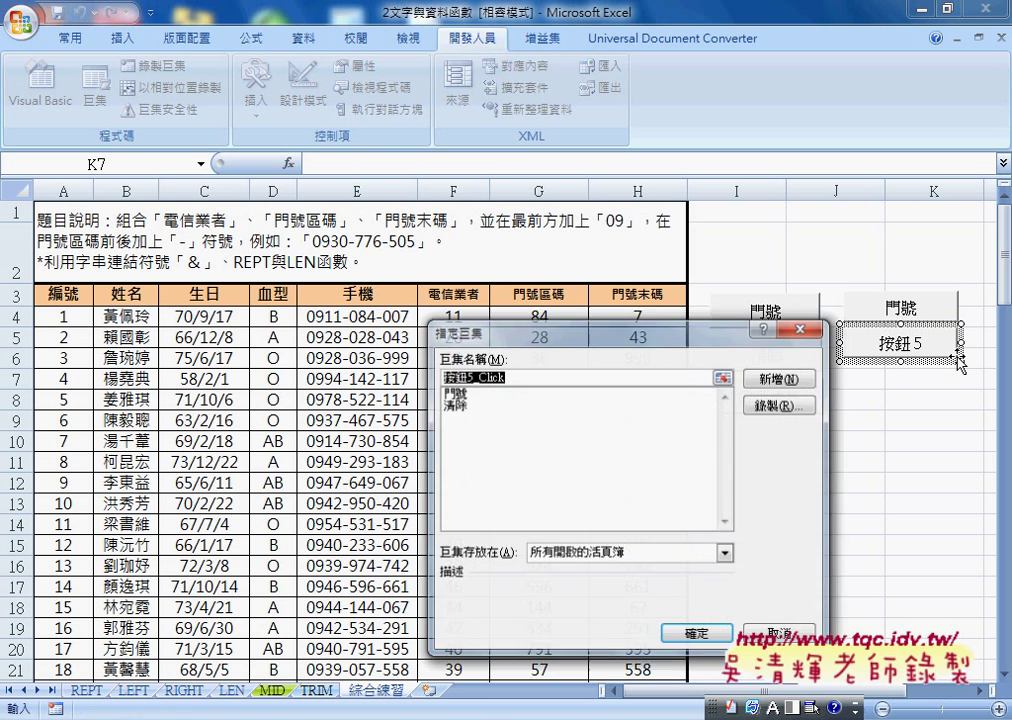
pyautogui.click(455, 405)
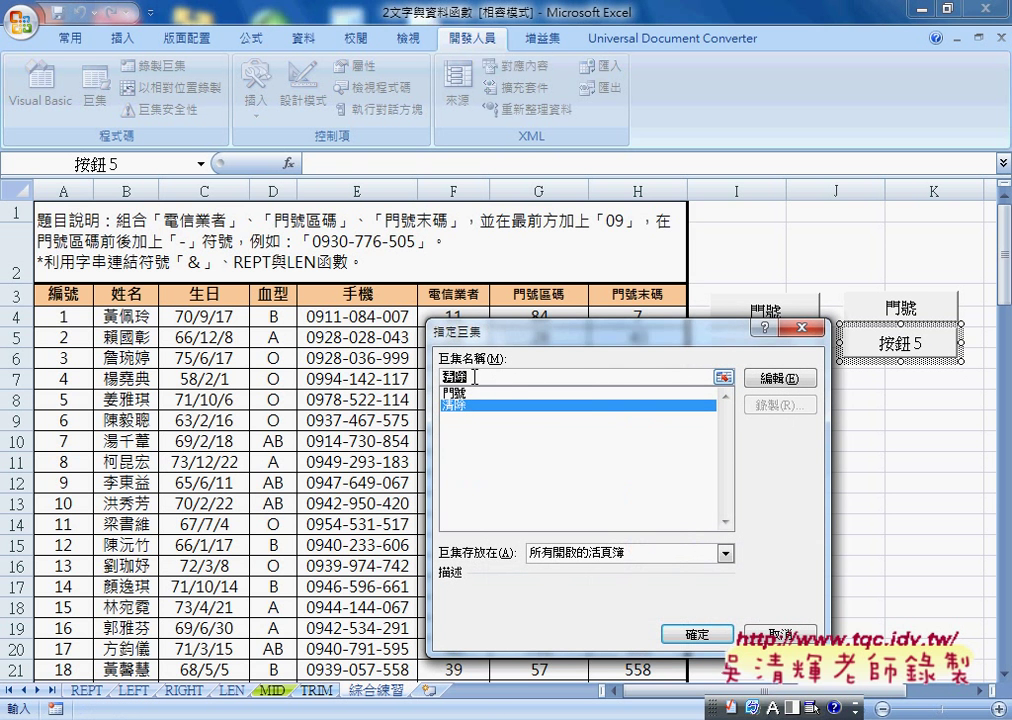
pyautogui.rightClick(474, 378)
pyautogui.press('Escape')
pyautogui.click(697, 634)
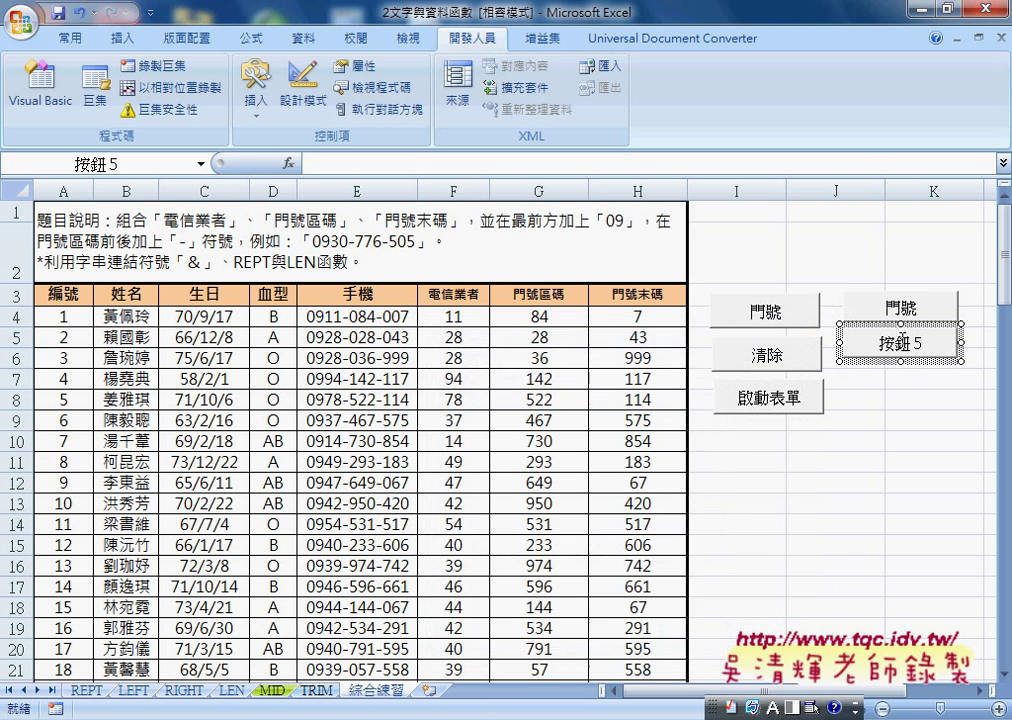
# Step: Caption the button 清除, test clearing and refilling column E, then return to the Google Docs code
pyautogui.press('Delete')
pyautogui.press('Delete')
pyautogui.press('Delete')
pyautogui.press('Delete')
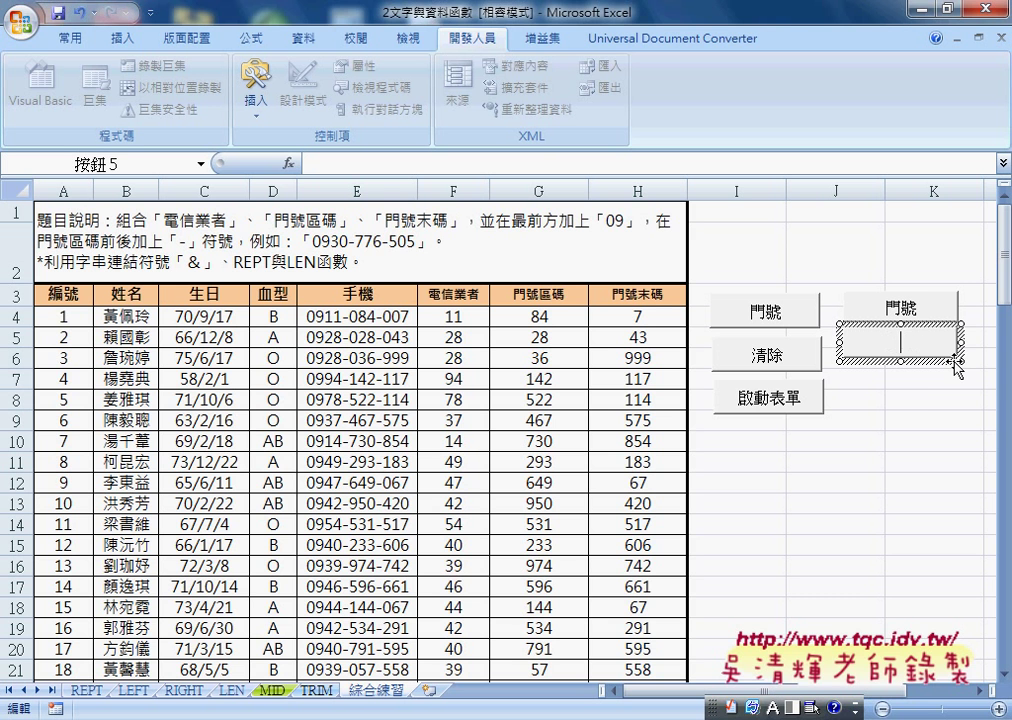
pyautogui.write('清除')
pyautogui.click(940, 399)
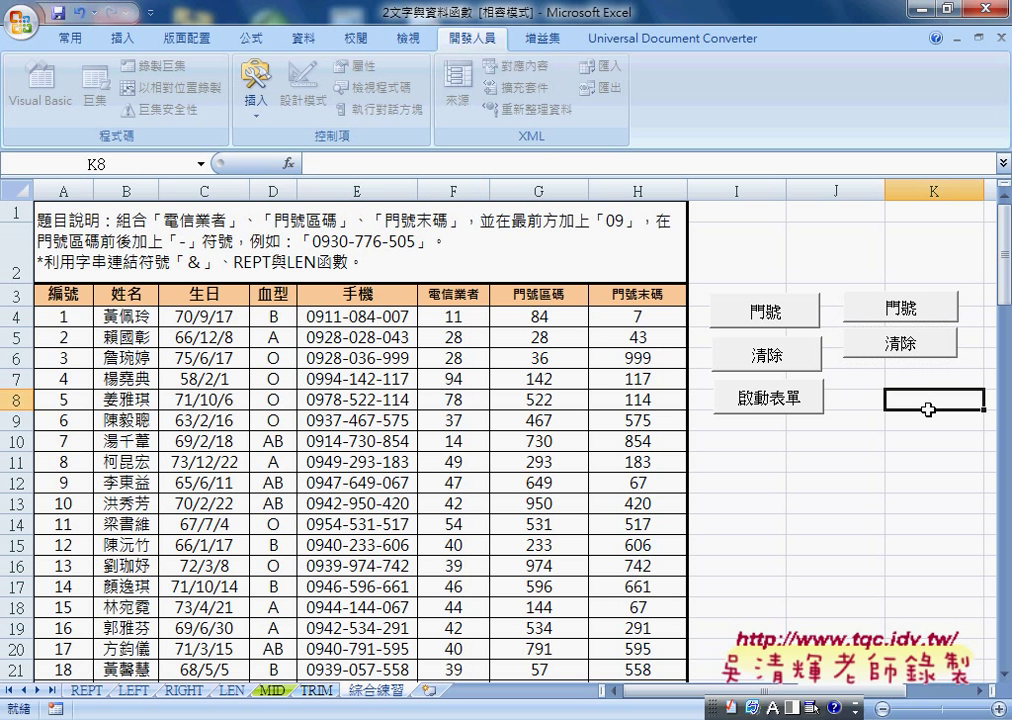
pyautogui.click(900, 344)
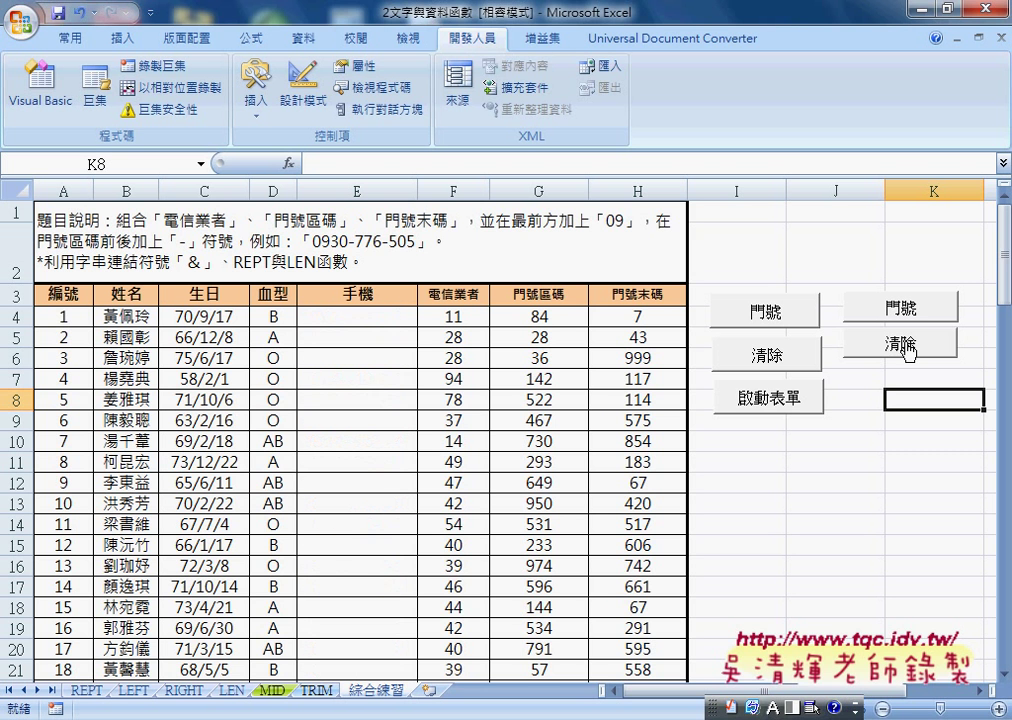
pyautogui.click(913, 311)
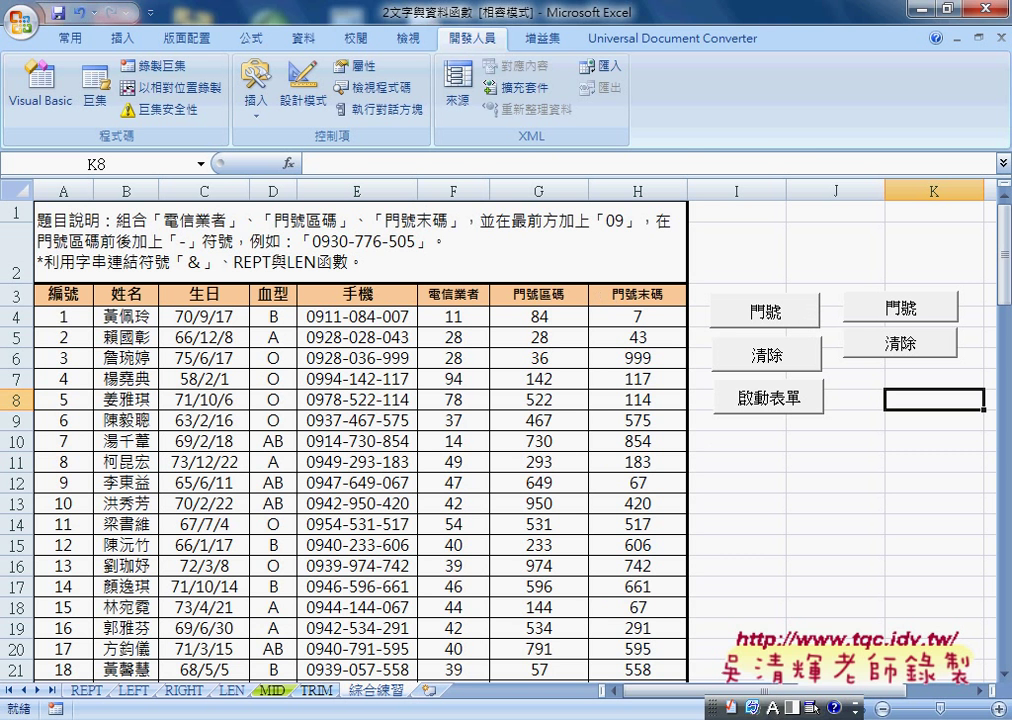
pyautogui.hotkey('alt', 'Tab')
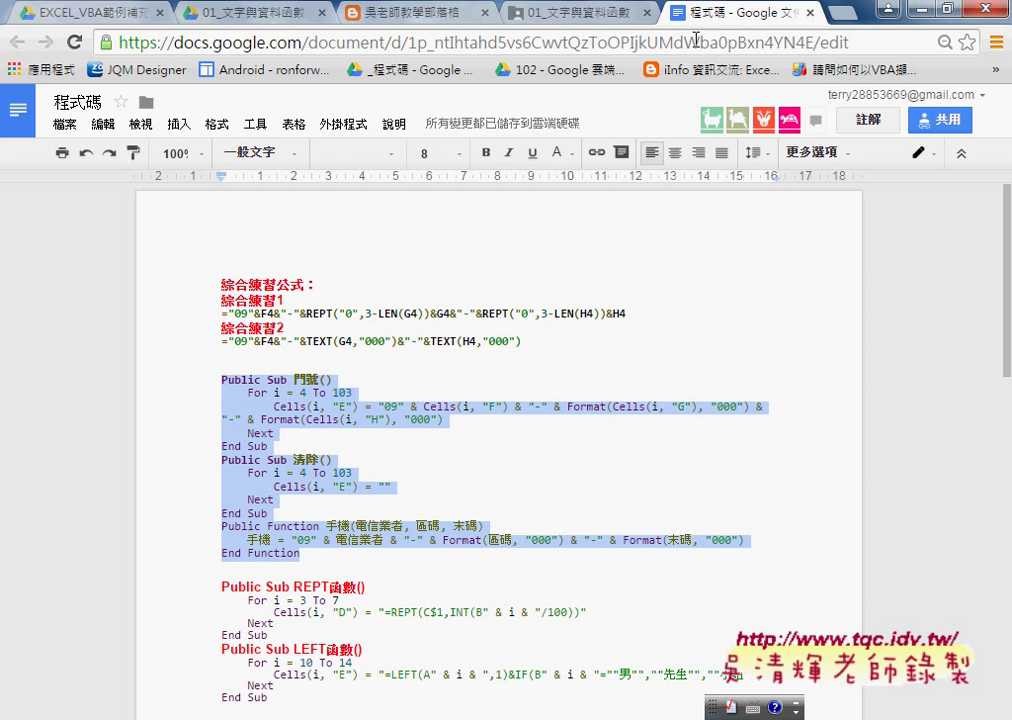
pyautogui.click(302, 392)
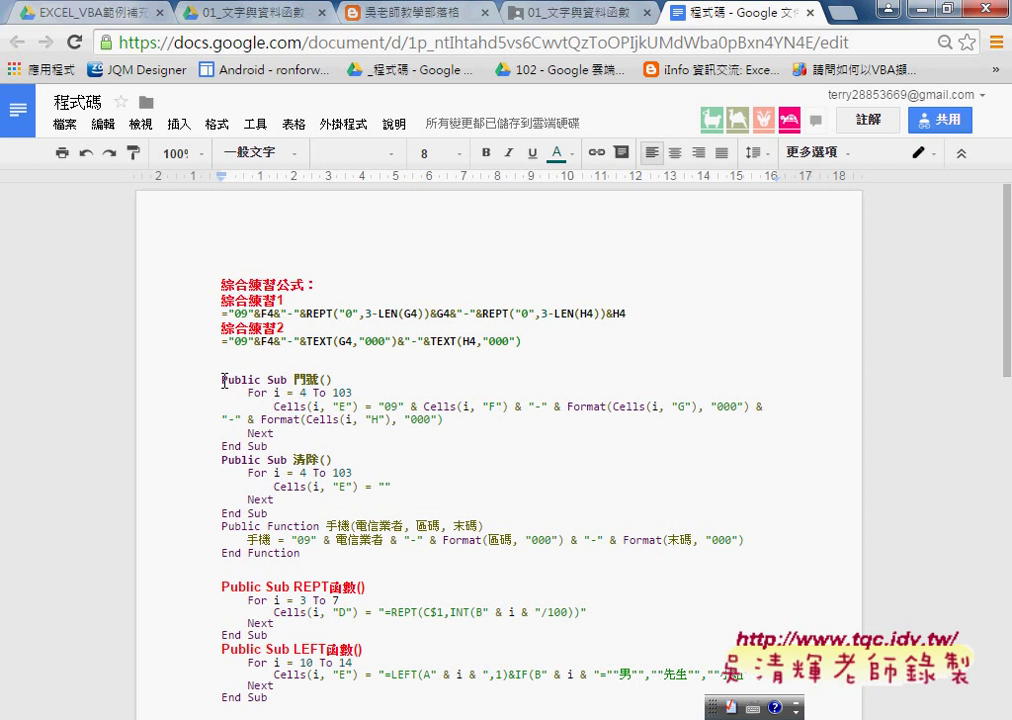
pyautogui.moveTo(221, 380); pyautogui.dragTo(306, 381)
pyautogui.click(300, 465)
pyautogui.moveTo(300, 553)
pyautogui.mouseDown()
pyautogui.moveTo(256, 545)
pyautogui.moveTo(208, 445)
pyautogui.moveTo(210, 382)
pyautogui.mouseUp()
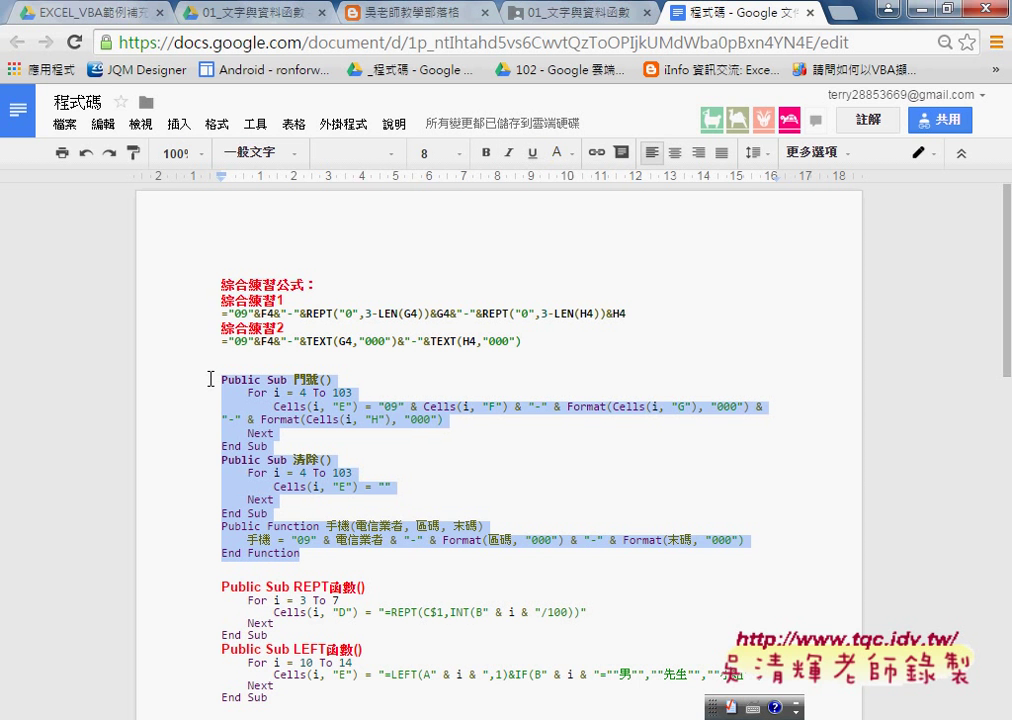